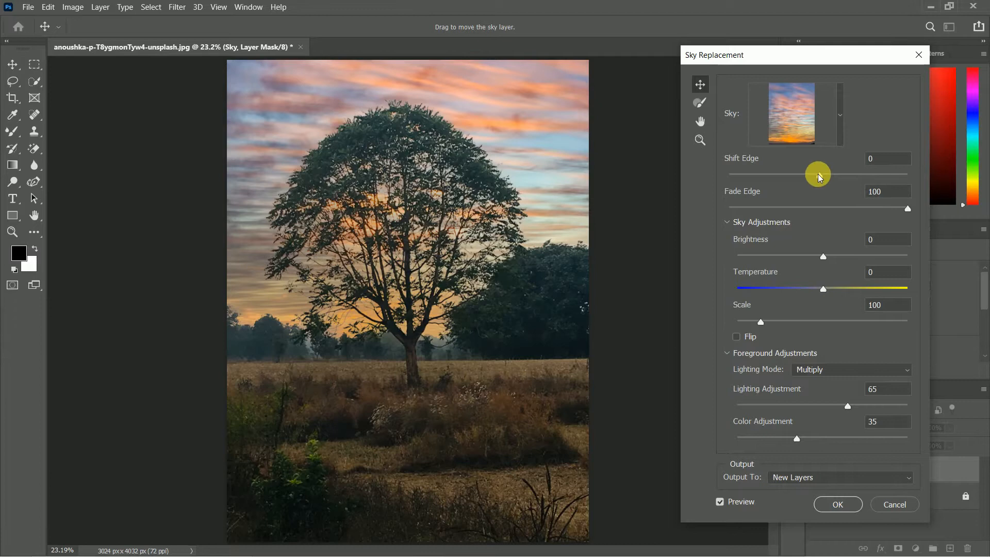
# Step: Set the sky replacement's Shift Edge to 17, Brightness to 27, Lighting Adjustment to 100 and Color Adjustment to 92, and output it to new layers
pyautogui.moveTo(824, 178); pyautogui.dragTo(833, 176)
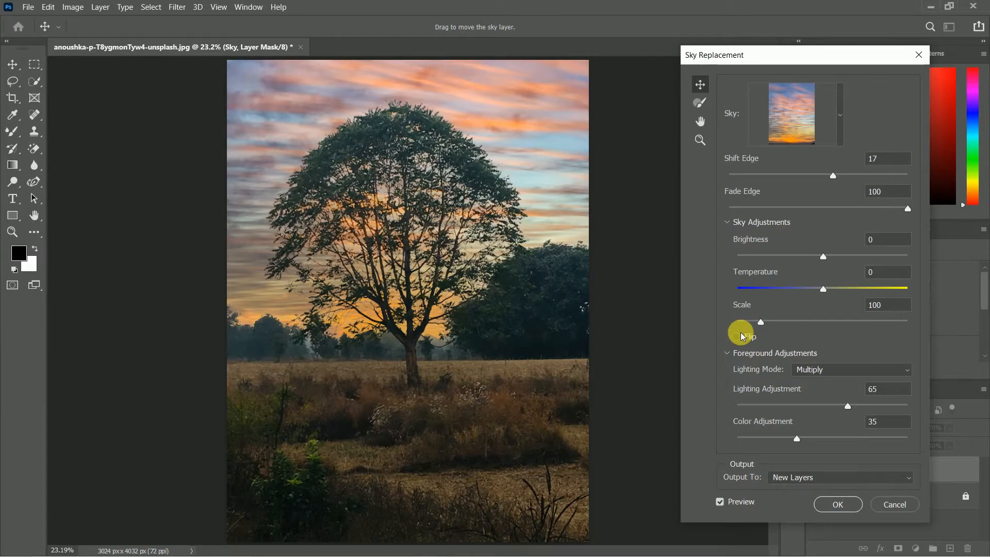
pyautogui.moveTo(823, 256); pyautogui.dragTo(839, 258)
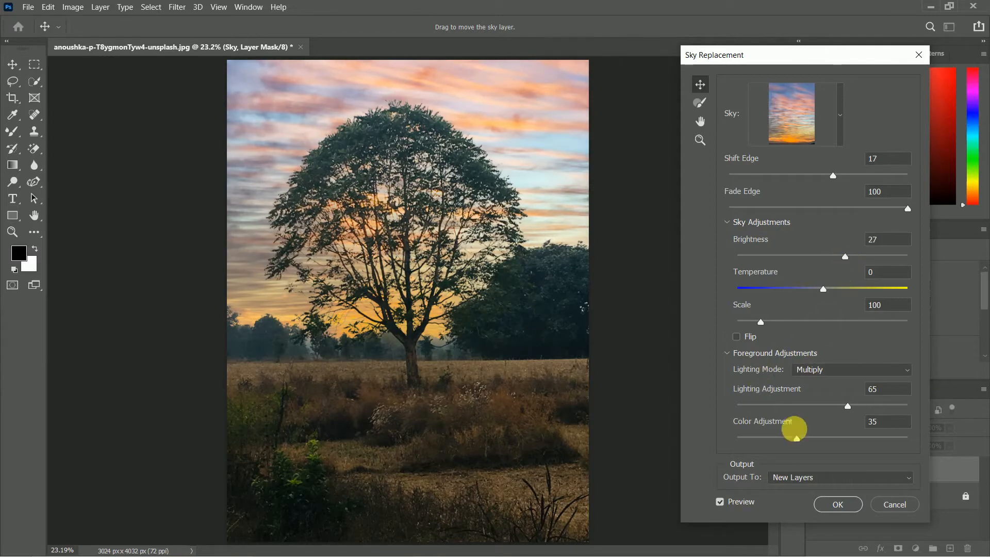
pyautogui.moveTo(797, 438); pyautogui.dragTo(907, 406)
pyautogui.moveTo(840, 438); pyautogui.dragTo(895, 438)
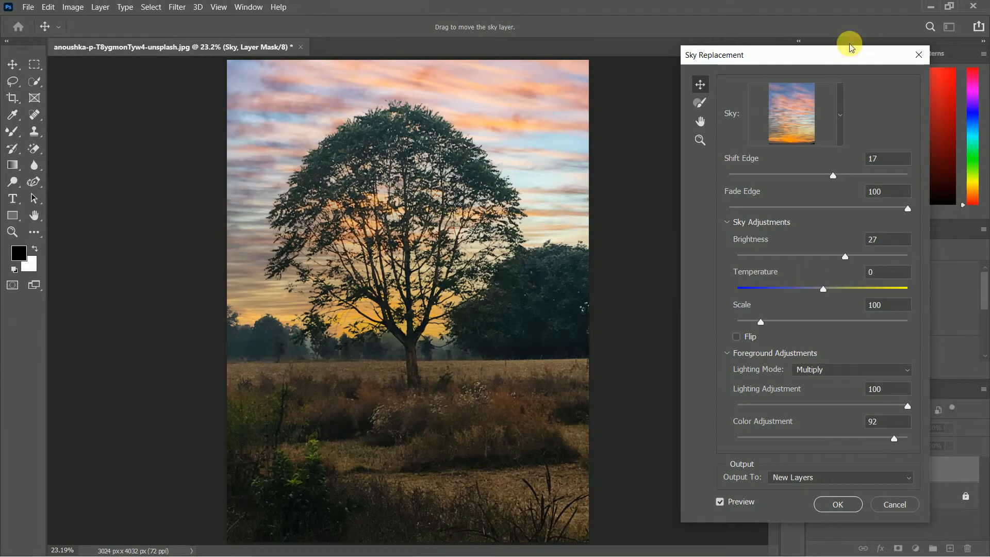
pyautogui.click(838, 505)
# Step: Toggle the Sky Replacement Group's visibility repeatedly to compare the original sky with the replaced one
pyautogui.click(829, 465)
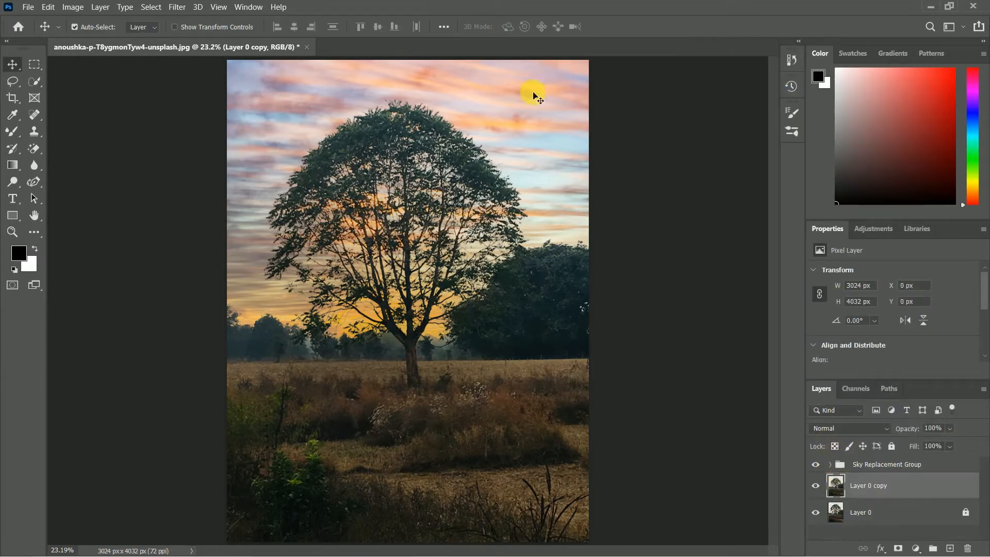
pyautogui.click(815, 512)
pyautogui.click(816, 464)
pyautogui.click(816, 464)
pyautogui.click(816, 465)
pyautogui.click(816, 465)
pyautogui.click(816, 465)
pyautogui.click(815, 465)
pyautogui.click(816, 465)
pyautogui.click(820, 465)
pyautogui.click(819, 465)
pyautogui.click(820, 465)
pyautogui.click(820, 465)
pyautogui.click(820, 465)
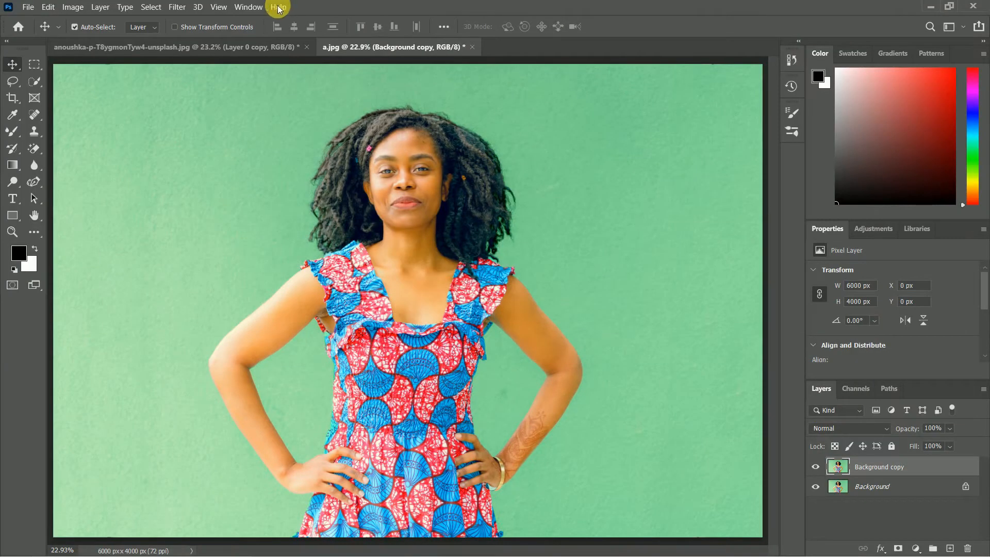
# Step: Duplicate the Background layer of the woman's portrait in a.jpg
pyautogui.click(278, 9)
pyautogui.click(297, 21)
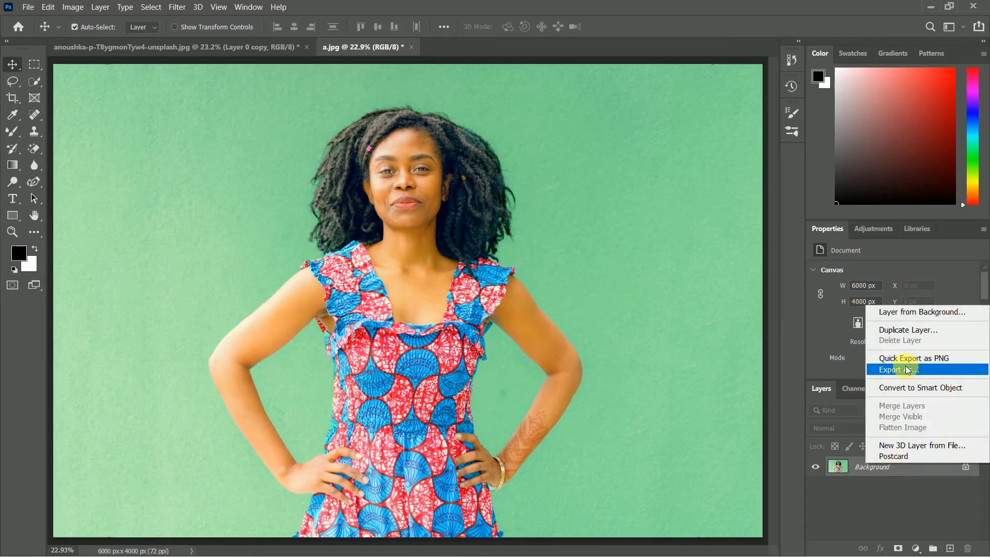
pyautogui.click(906, 274)
pyautogui.click(610, 152)
# Step: Apply the Remove background quick action to the Background copy layer and hide the original Background layer
pyautogui.hotkey('ctrl', 'f')
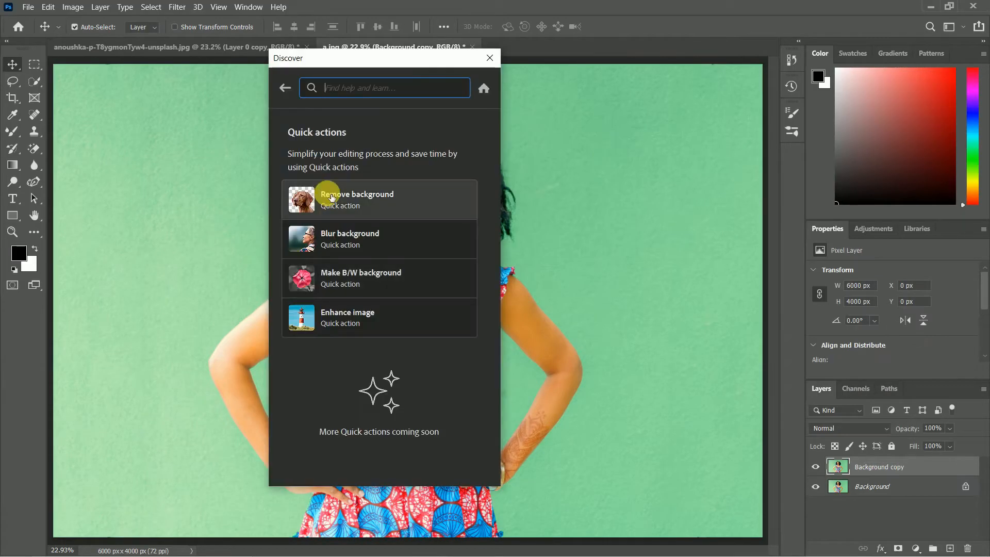
pyautogui.click(317, 202)
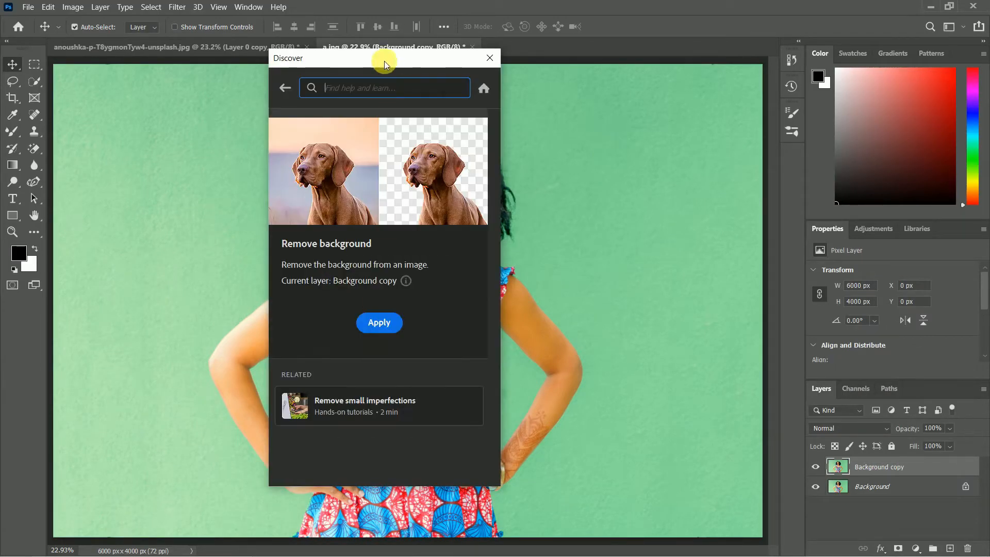
pyautogui.moveTo(385, 61); pyautogui.dragTo(660, 66)
pyautogui.click(655, 327)
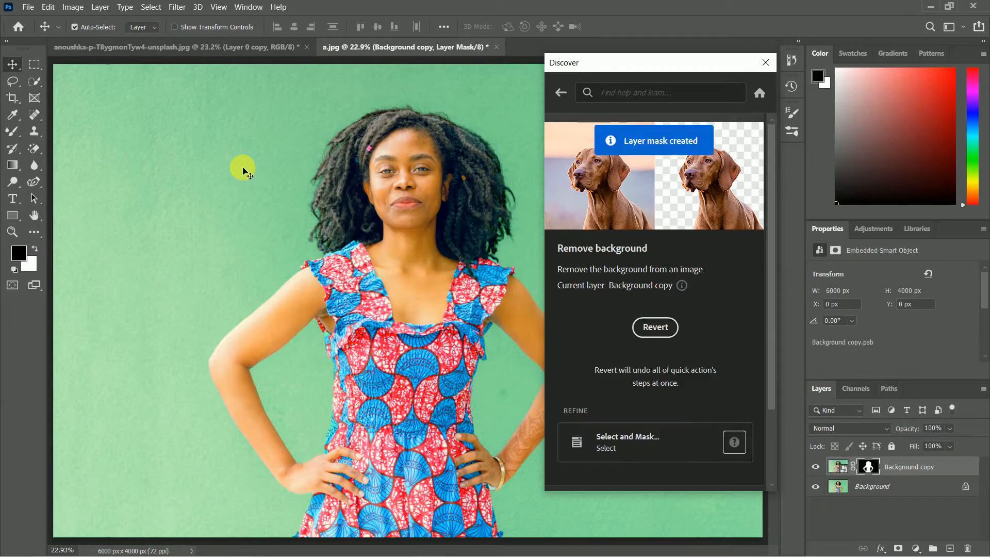
pyautogui.click(766, 63)
pyautogui.click(824, 486)
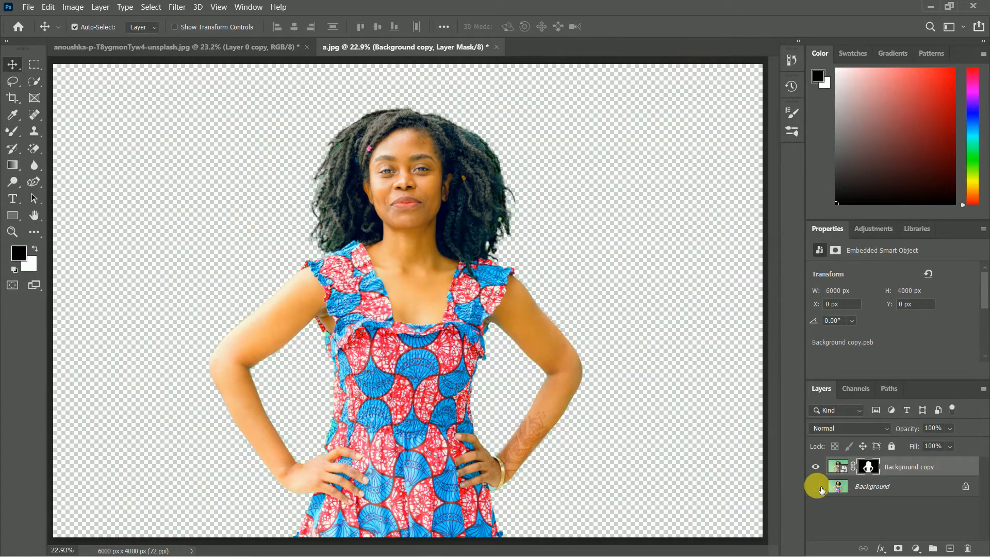
# Step: Add a new layer beneath the cut-out woman and draw a diagonal gradient on it
pyautogui.click(900, 485)
pyautogui.click(949, 547)
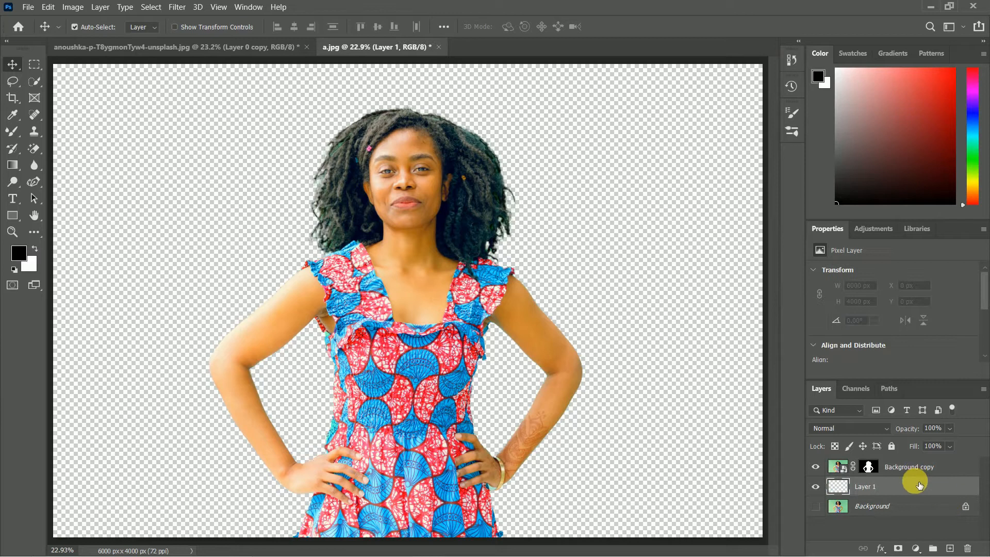
pyautogui.click(12, 166)
pyautogui.moveTo(227, 529); pyautogui.dragTo(506, 295)
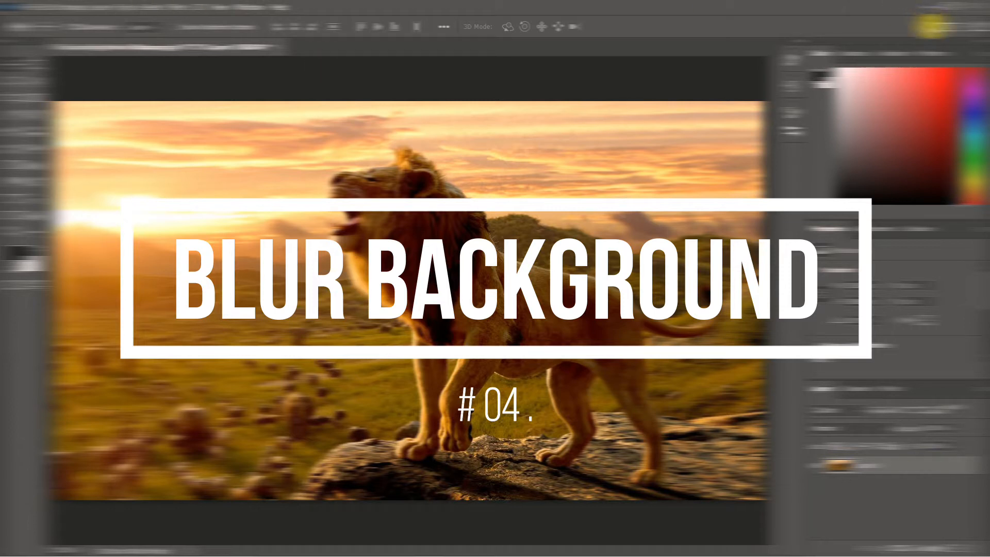
# Step: Apply the Blur background quick action to Layer 0 of the lion wallpaper
pyautogui.click(930, 27)
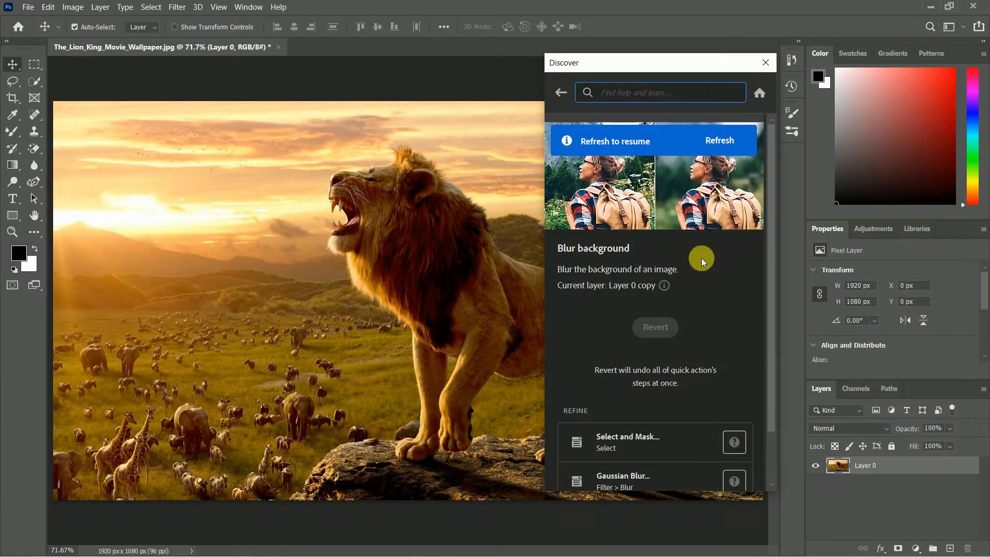
pyautogui.click(562, 92)
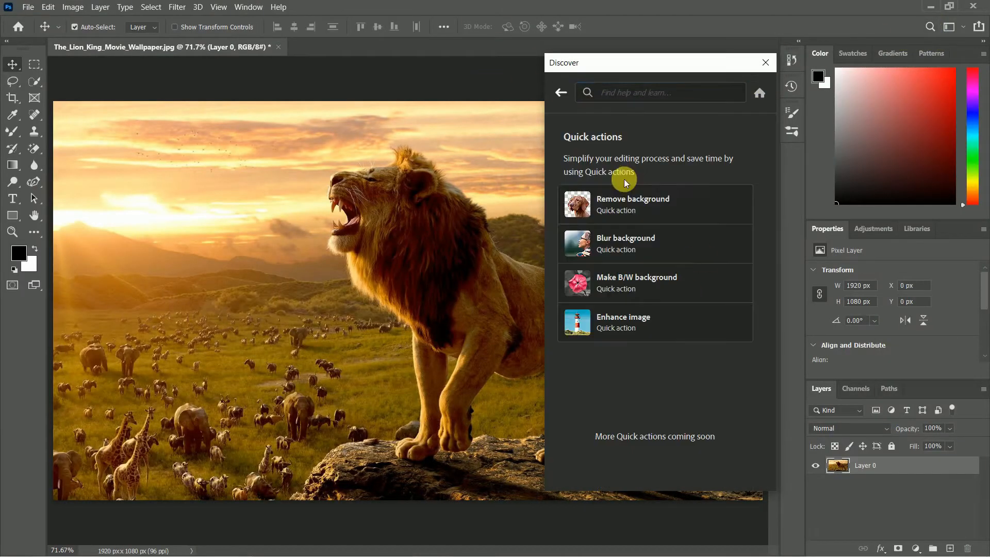
pyautogui.click(629, 248)
pyautogui.click(651, 330)
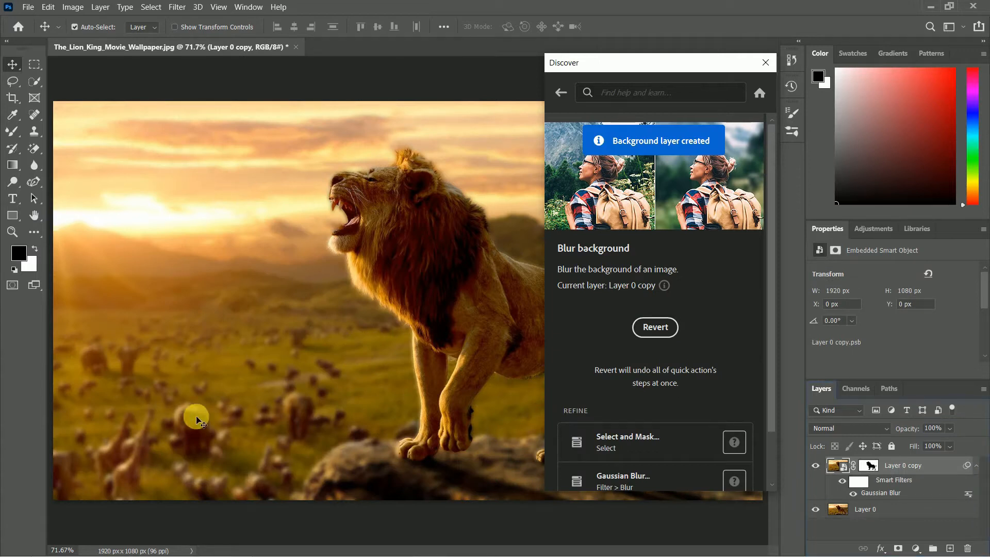
pyautogui.click(765, 62)
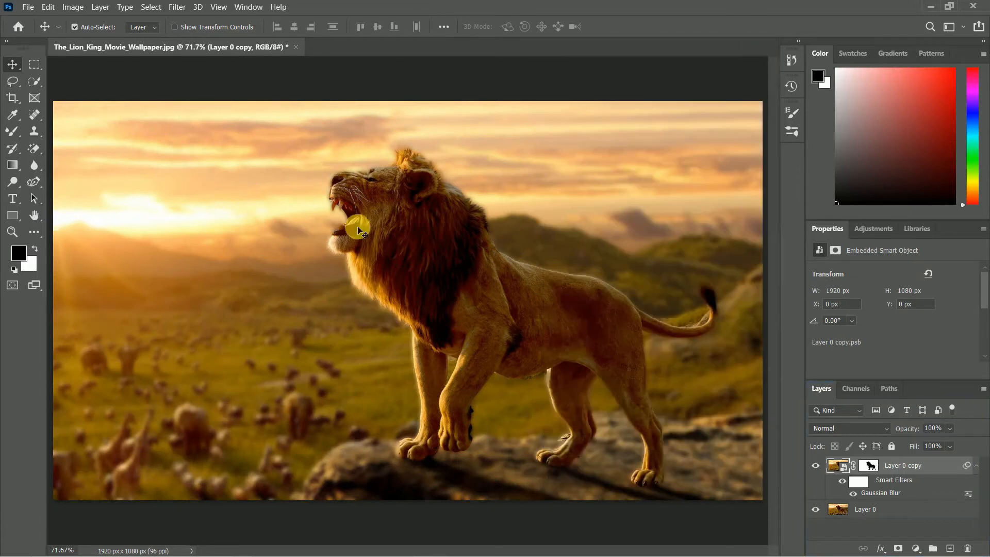
# Step: Examine the lion's head and mane up close to check the edges against the blurred background
pyautogui.click(16, 228)
pyautogui.keyDown('alt'); pyautogui.click(367, 209); pyautogui.keyUp('alt')
pyautogui.keyDown('alt'); pyautogui.click(356, 227); pyautogui.keyUp('alt')
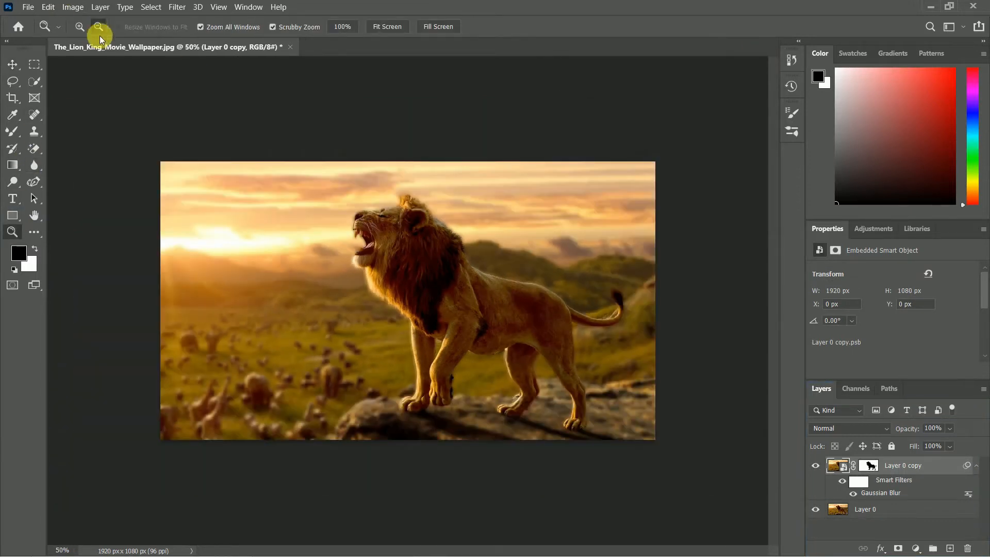
pyautogui.click(372, 221)
pyautogui.click(407, 272)
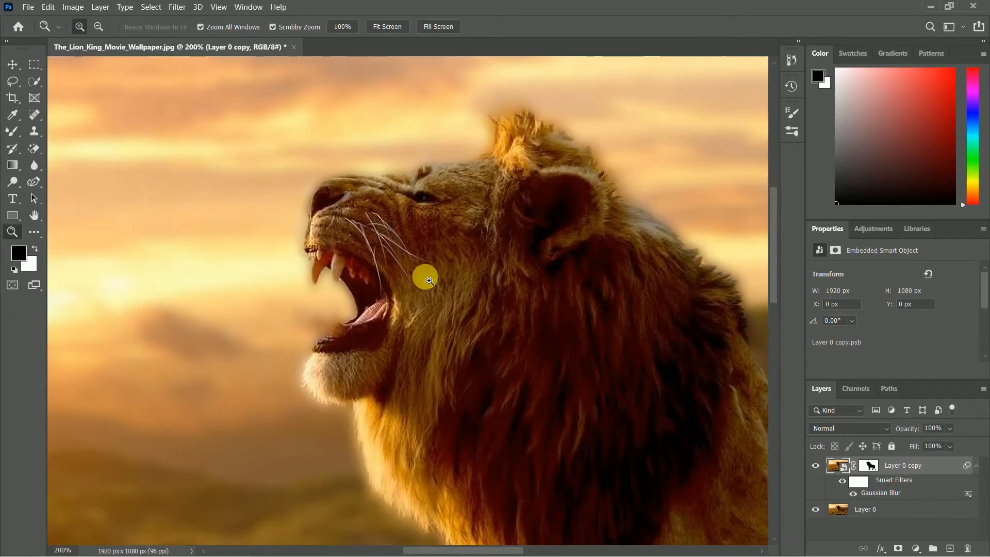
pyautogui.moveTo(440, 289); pyautogui.dragTo(231, 246)
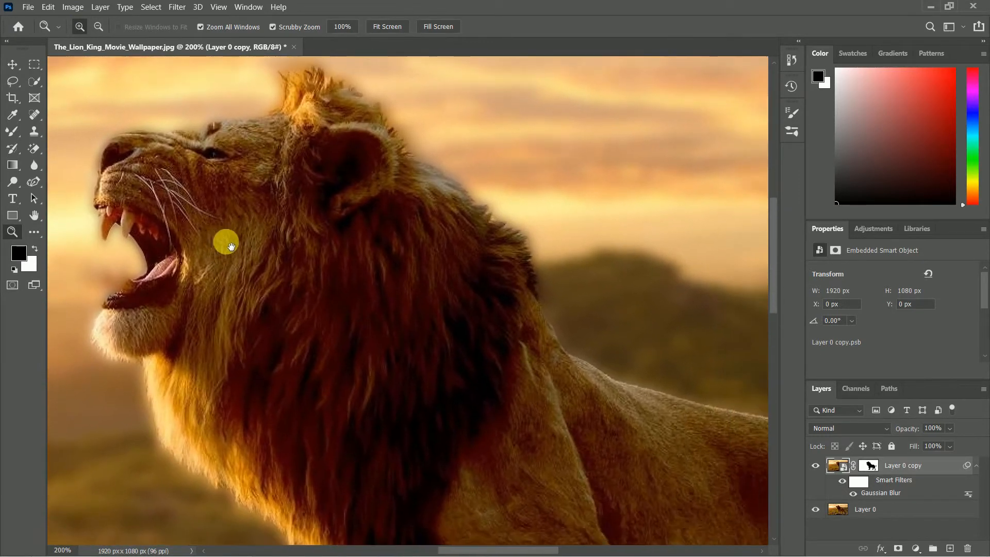
pyautogui.click(98, 26)
pyautogui.click(324, 195)
pyautogui.click(323, 195)
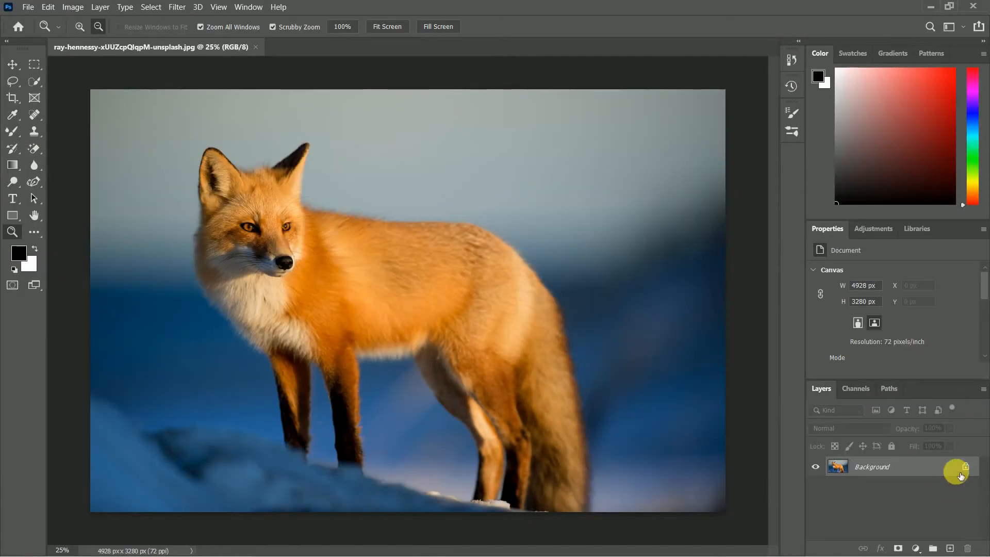
# Step: Duplicate the Background layer of the fox photo
pyautogui.rightClick(933, 467)
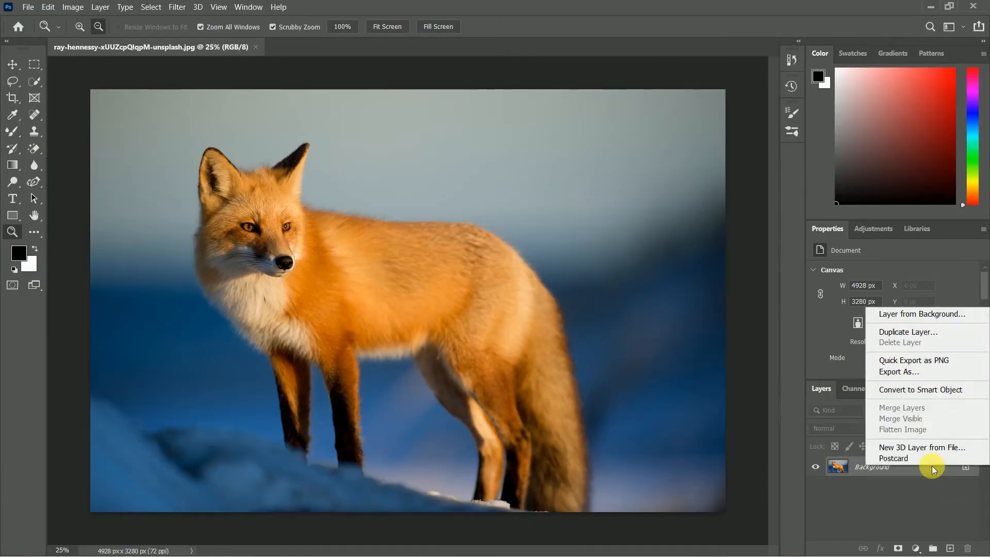
pyautogui.click(923, 333)
pyautogui.click(598, 155)
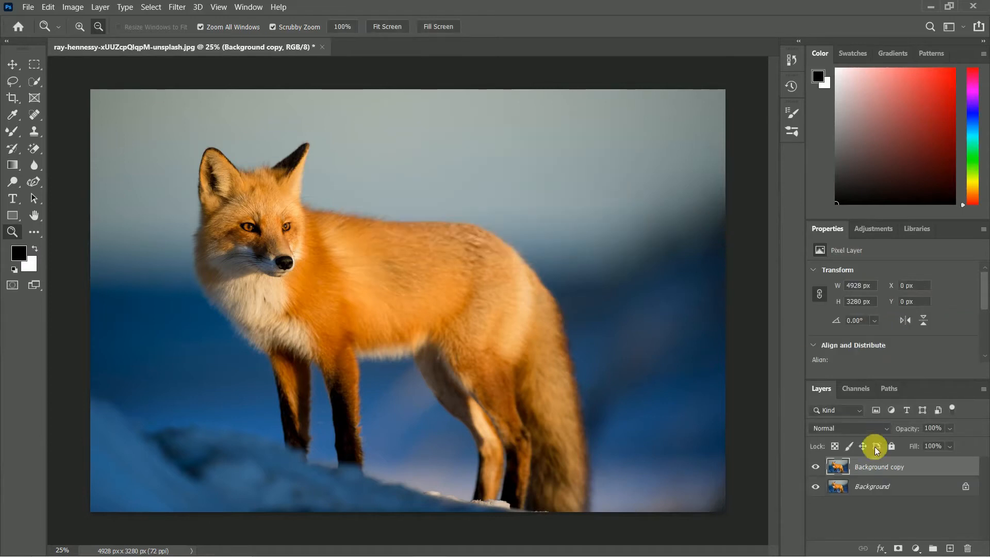
# Step: Apply the Make B/W background quick action to the fox photo's Background copy layer
pyautogui.click(930, 26)
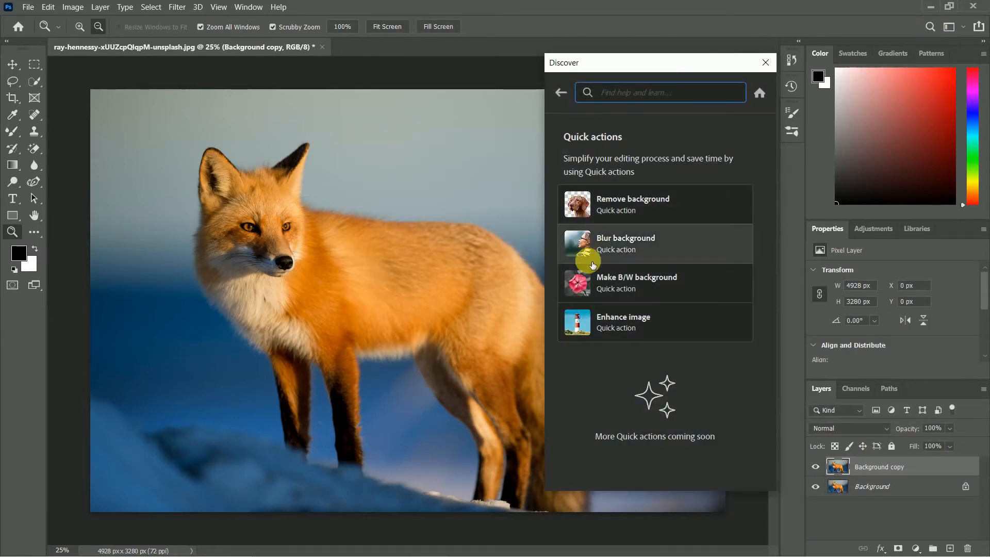
pyautogui.click(640, 292)
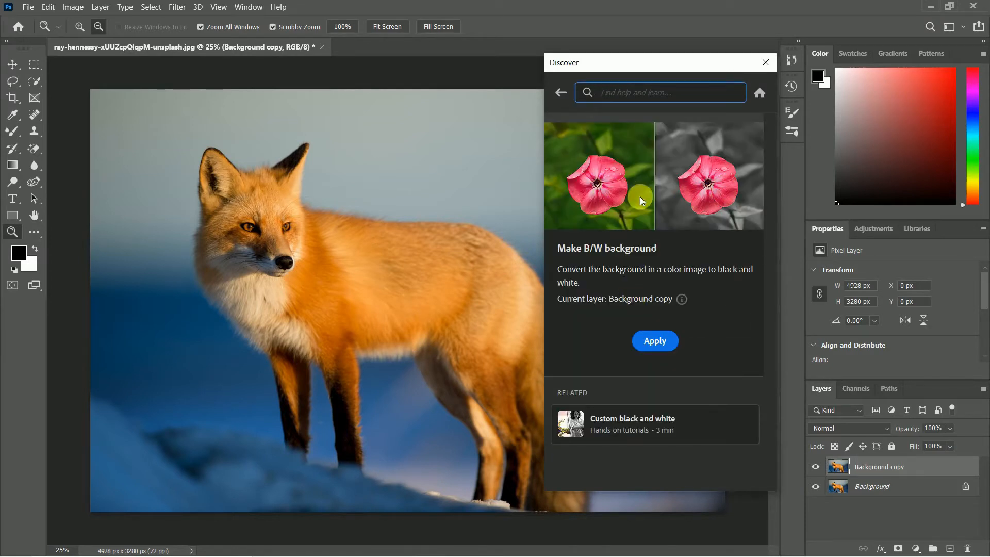
pyautogui.click(663, 340)
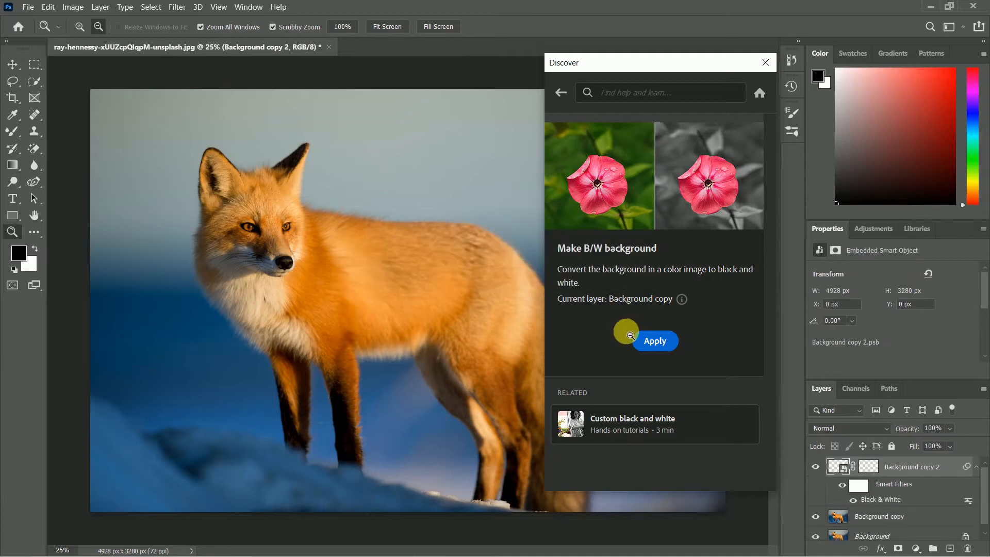
pyautogui.click(765, 63)
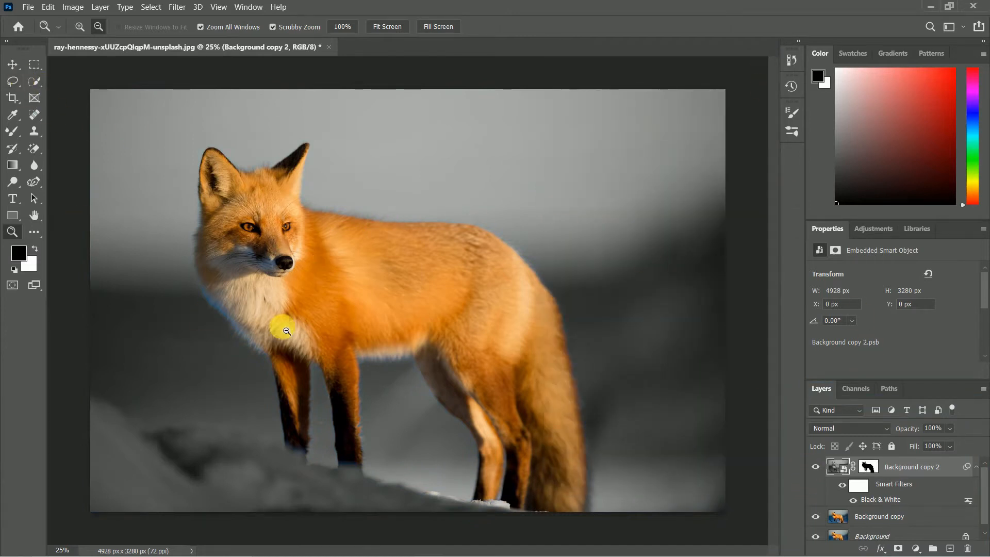
# Step: Examine the fox's edges up close and toggle the Background copy 2 layer to compare the colour and black-and-white backgrounds
pyautogui.click(301, 299)
pyautogui.click(80, 26)
pyautogui.click(310, 292)
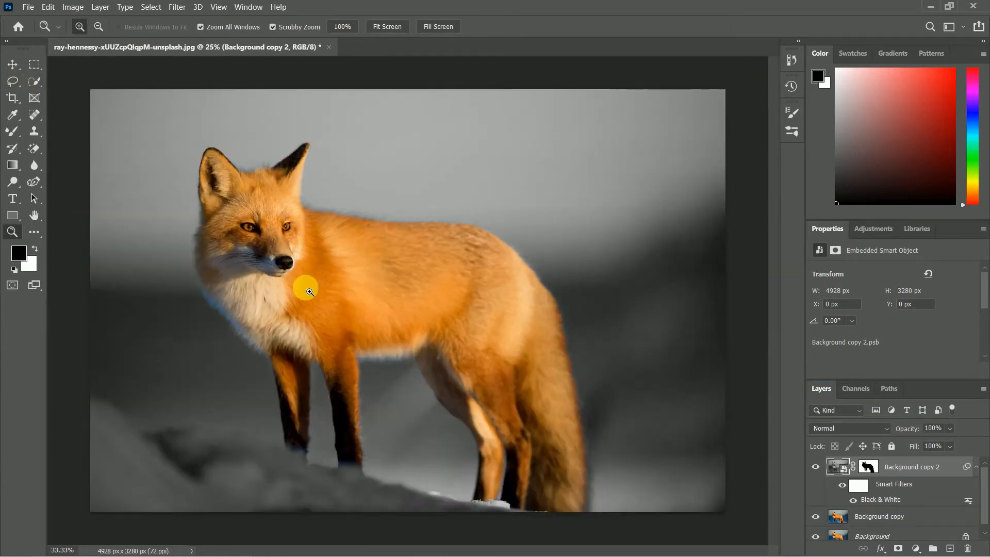
pyautogui.click(305, 284)
pyautogui.click(34, 215)
pyautogui.moveTo(521, 347); pyautogui.dragTo(399, 317)
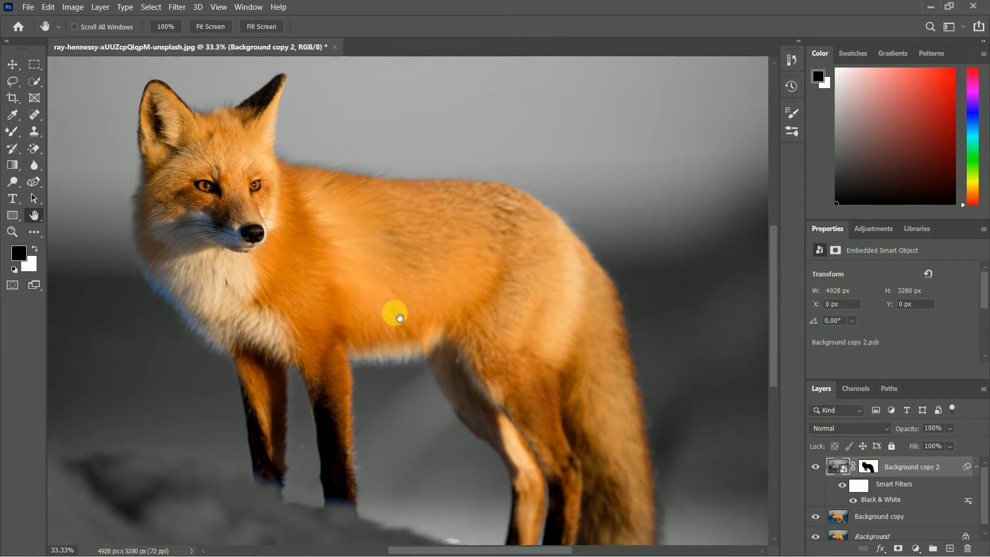
pyautogui.click(816, 467)
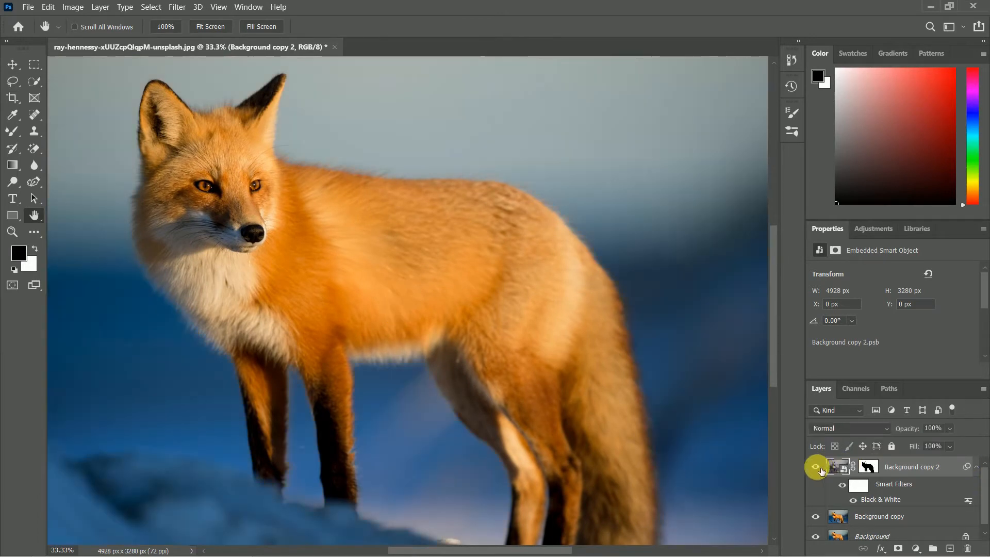
pyautogui.click(820, 469)
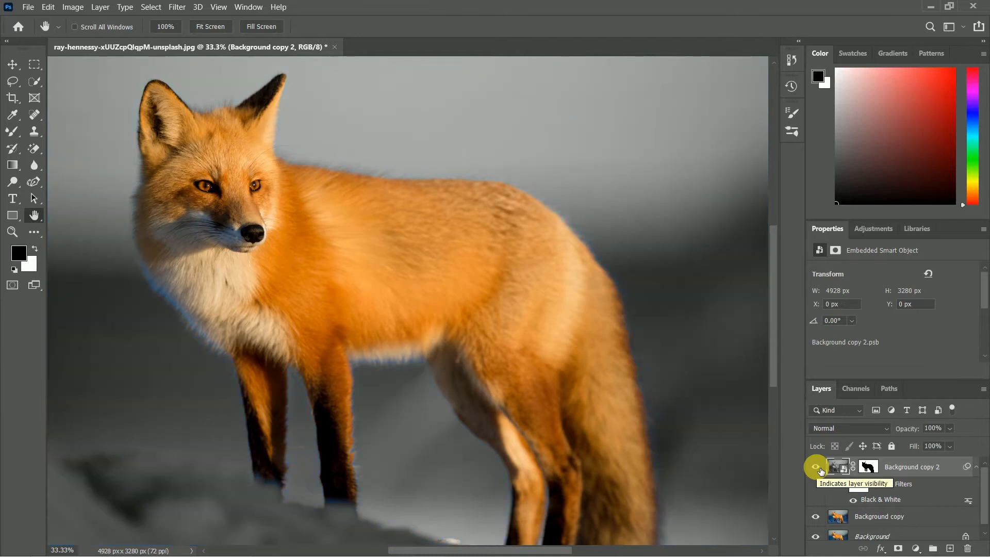
pyautogui.click(211, 26)
pyautogui.click(818, 467)
pyautogui.click(818, 468)
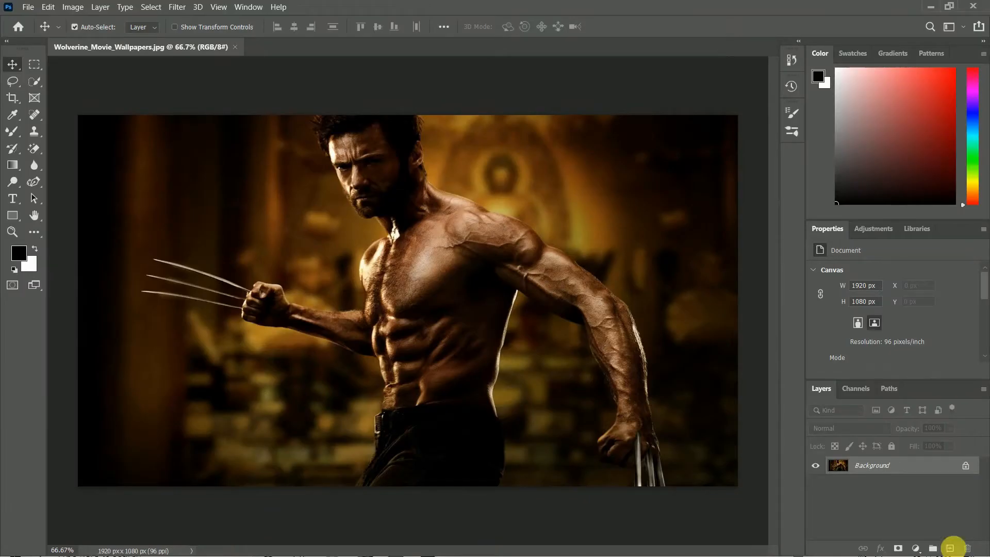
# Step: Duplicate the Background layer of the Wolverine wallpaper
pyautogui.rightClick(957, 470)
pyautogui.click(915, 331)
pyautogui.click(597, 154)
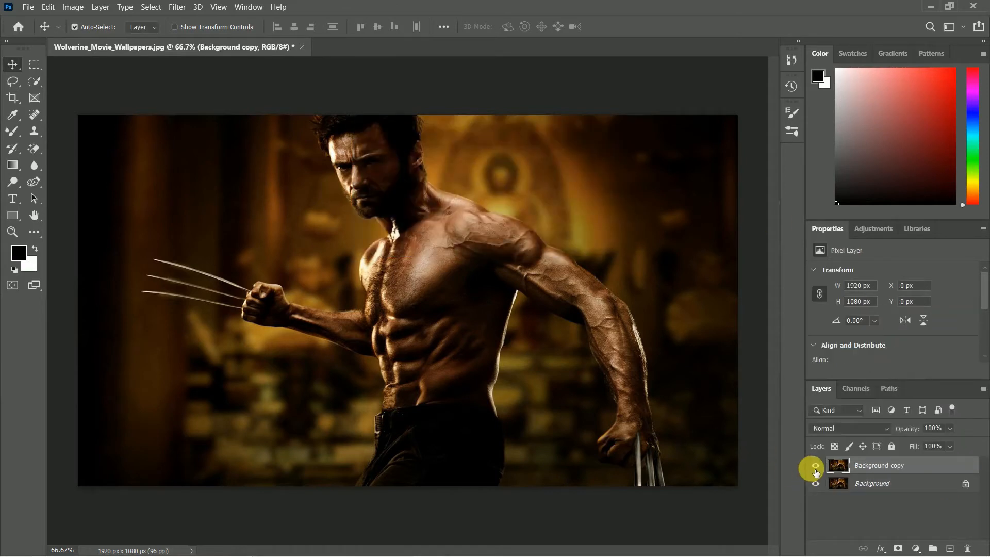
# Step: Apply the Enhance image quick action to the Wolverine wallpaper's Background copy layer
pyautogui.hotkey('ctrl', 'f')
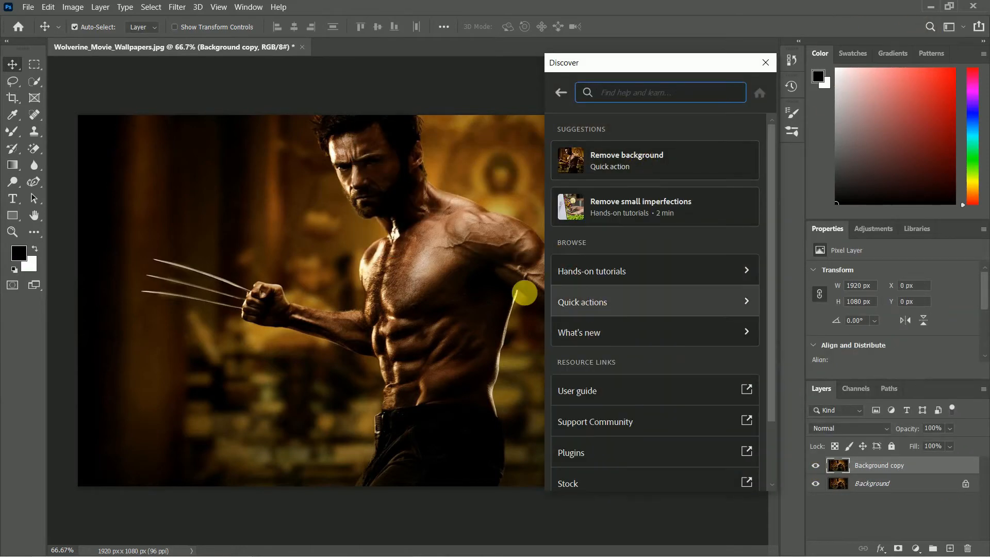
pyautogui.click(571, 301)
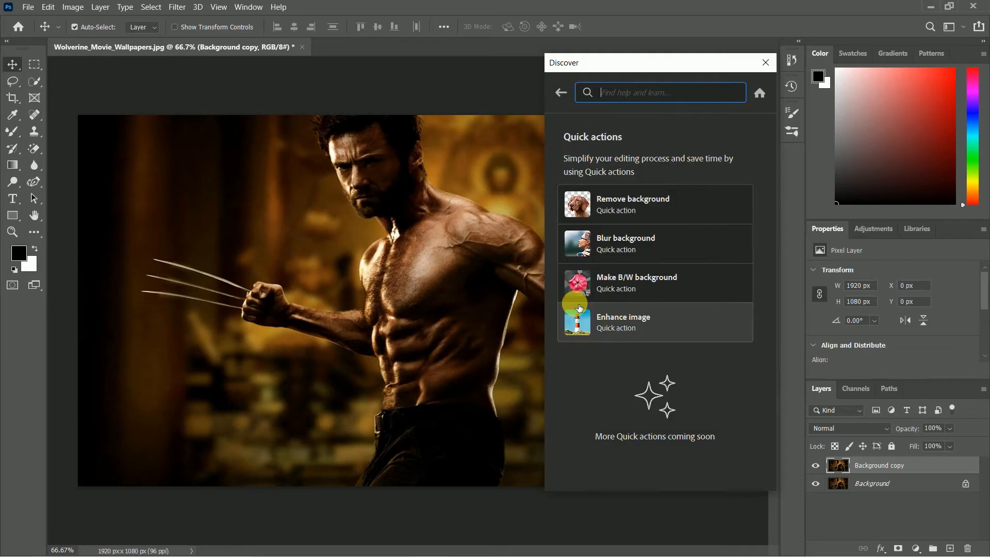
pyautogui.click(666, 326)
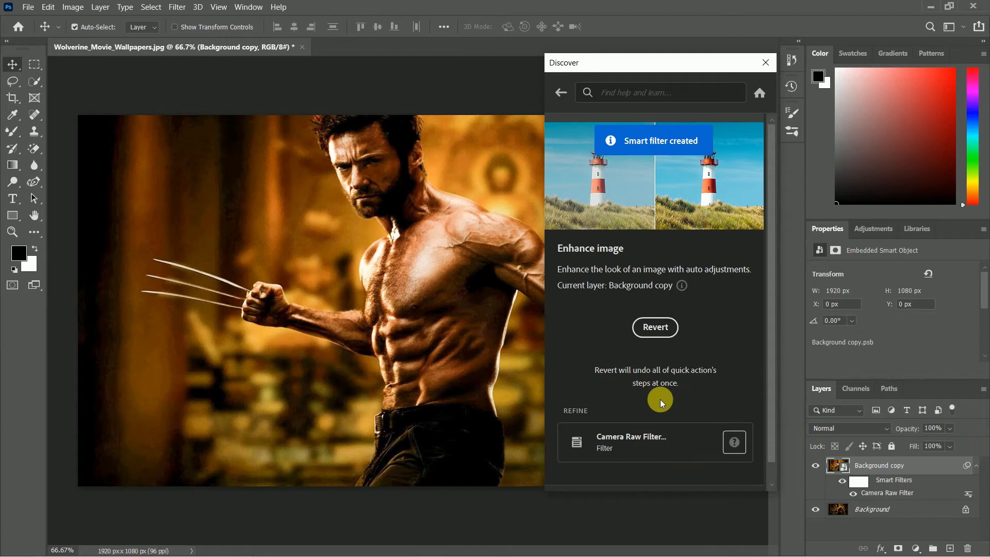
# Step: Close the Discover window and toggle the Background copy layer's visibility to compare the Wolverine wallpaper before and after enhancement
pyautogui.click(765, 62)
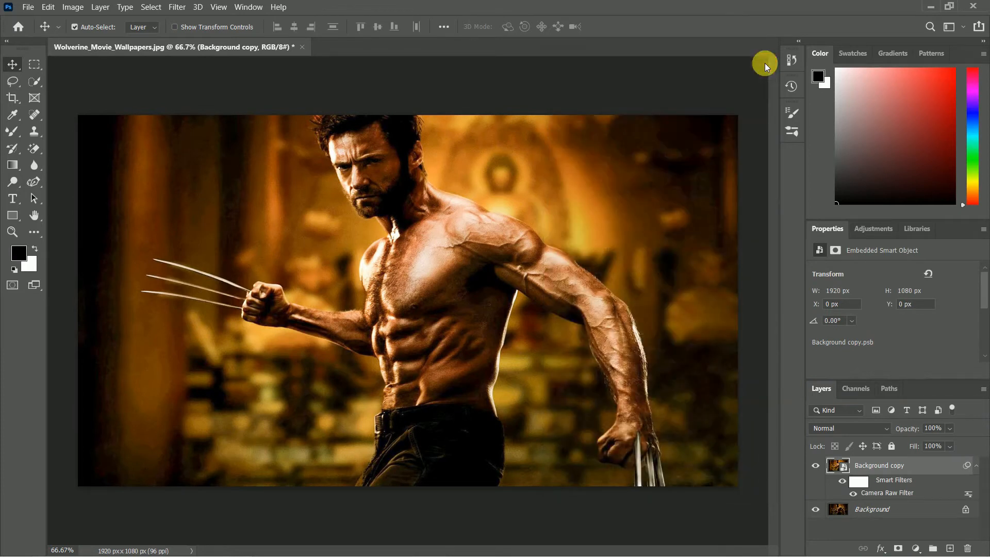
pyautogui.click(816, 466)
pyautogui.click(816, 466)
pyautogui.click(816, 466)
pyautogui.click(816, 467)
pyautogui.click(816, 466)
pyautogui.click(816, 467)
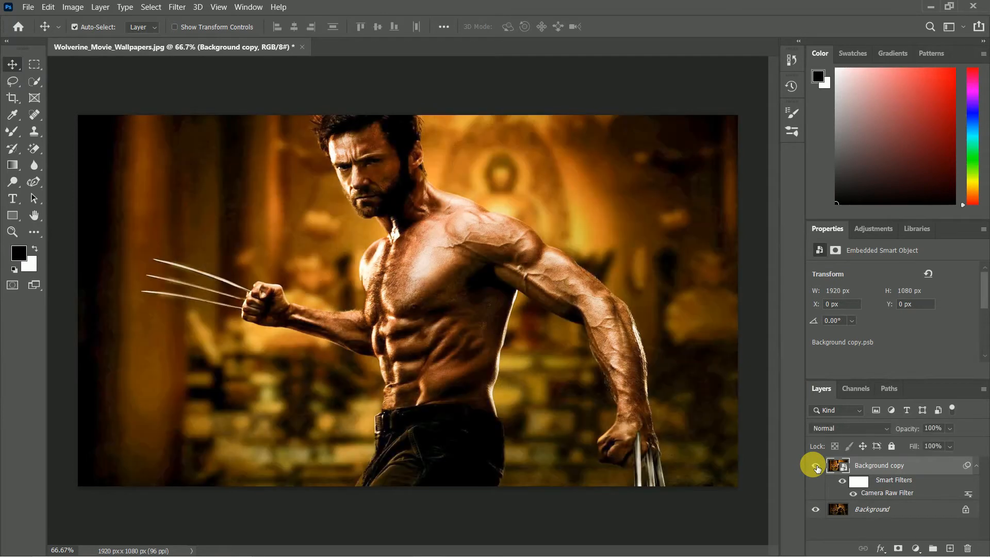
pyautogui.click(816, 466)
pyautogui.click(816, 466)
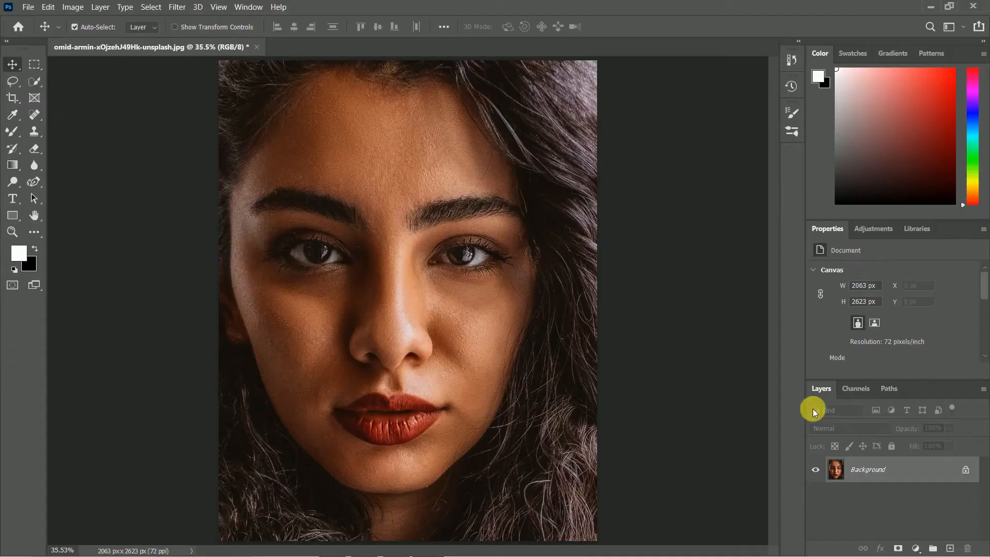
# Step: Duplicate the Background layer of the woman's close-up portrait and open Neural Filters for the copy
pyautogui.rightClick(884, 470)
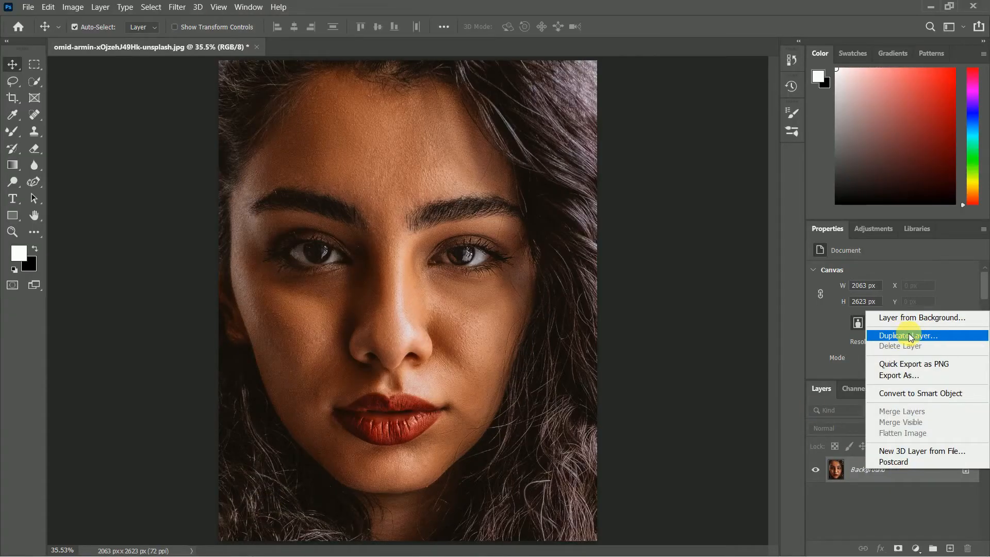
pyautogui.click(895, 336)
pyautogui.click(598, 150)
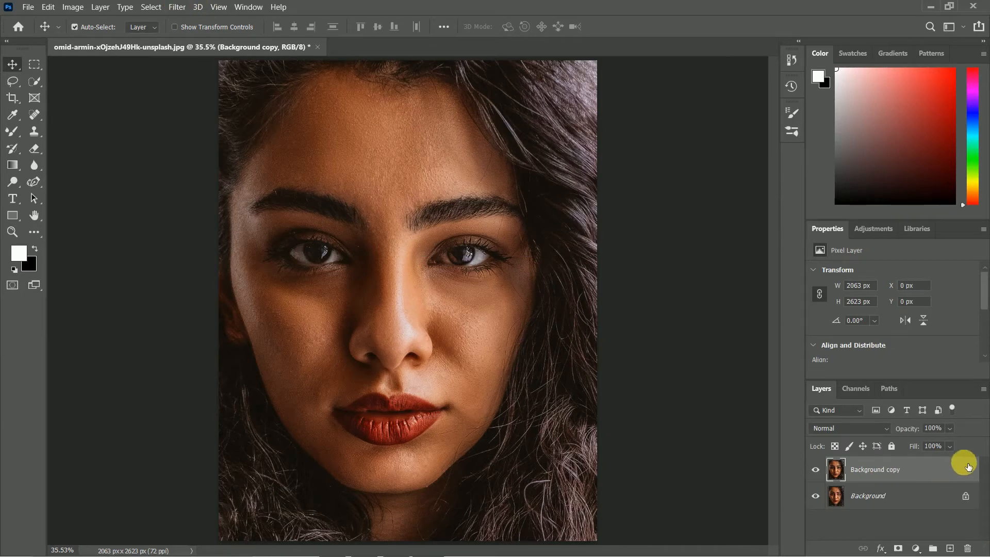
pyautogui.click(177, 7)
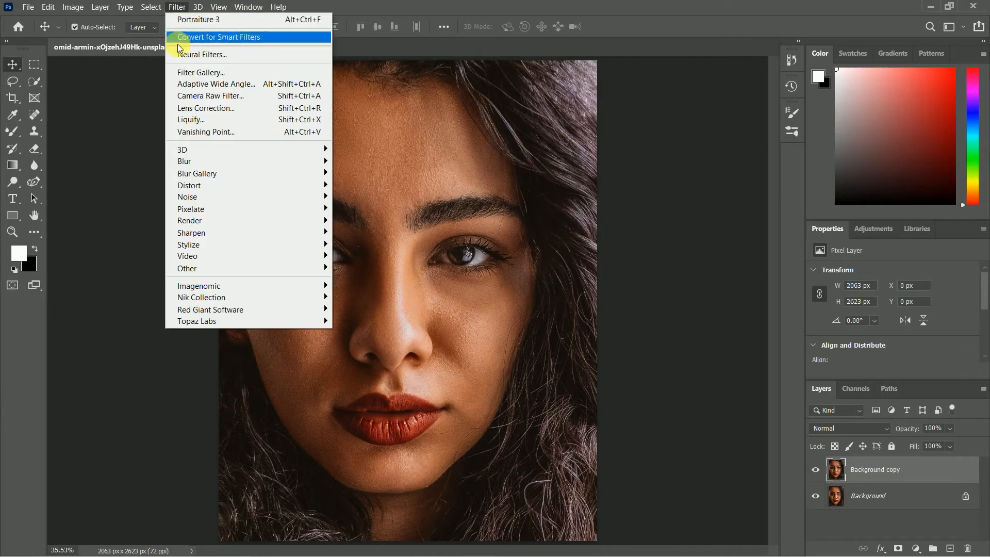
pyautogui.click(189, 56)
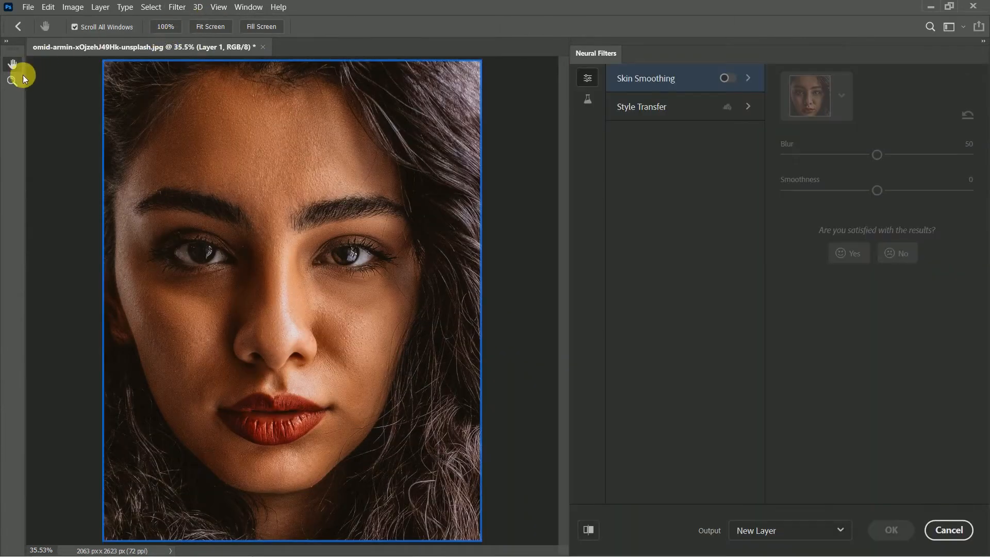
# Step: Examine the portrait's skin texture up close around the eyes, nose, cheeks and lips, ending with the whole face in view
pyautogui.click(13, 81)
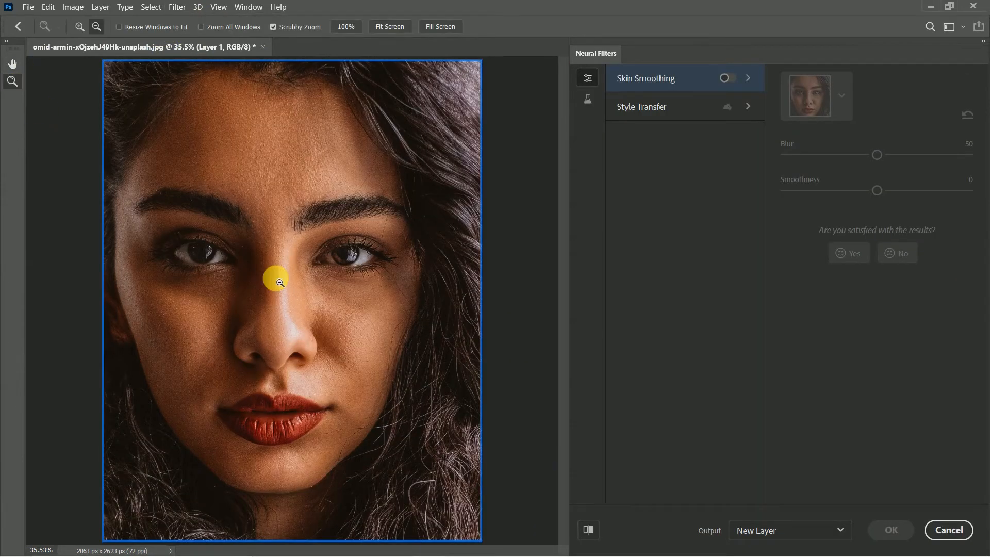
pyautogui.click(77, 27)
pyautogui.moveTo(230, 186); pyautogui.dragTo(292, 176)
pyautogui.click(13, 65)
pyautogui.moveTo(250, 378); pyautogui.dragTo(331, 98)
pyautogui.moveTo(185, 312); pyautogui.dragTo(481, 404)
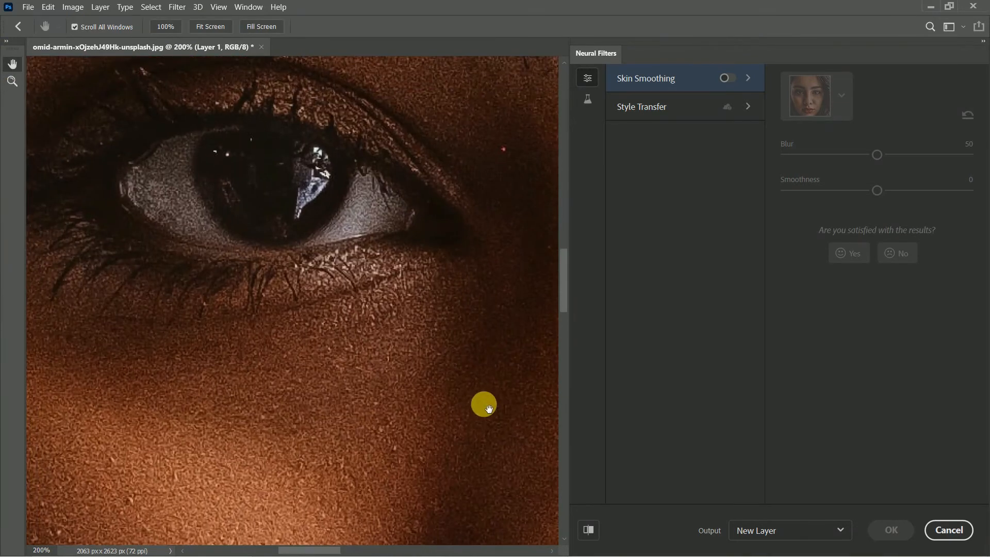
pyautogui.click(12, 81)
pyautogui.click(96, 27)
pyautogui.click(437, 302)
pyautogui.click(437, 303)
pyautogui.click(12, 65)
pyautogui.moveTo(458, 297); pyautogui.dragTo(292, 149)
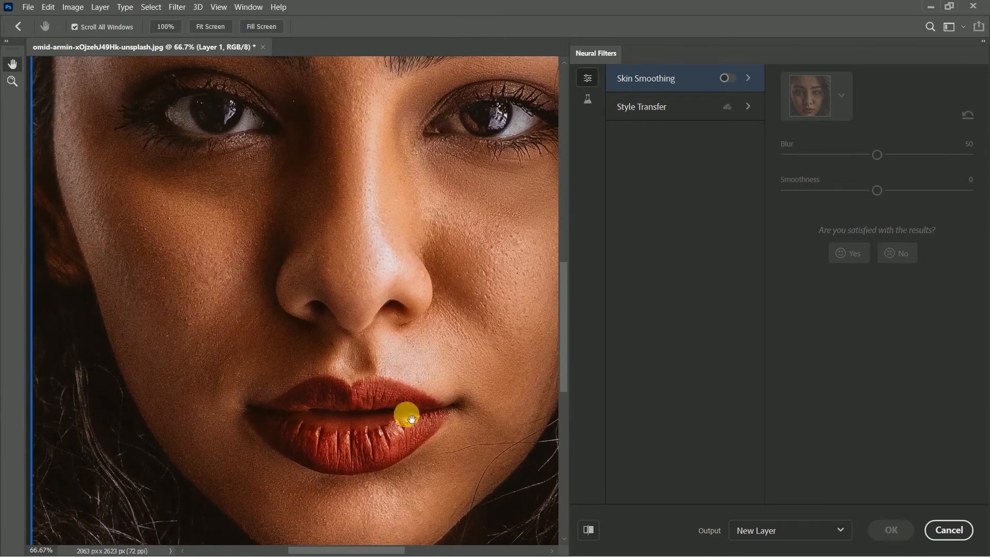
pyautogui.moveTo(311, 188); pyautogui.dragTo(273, 344)
pyautogui.click(12, 81)
pyautogui.click(138, 93)
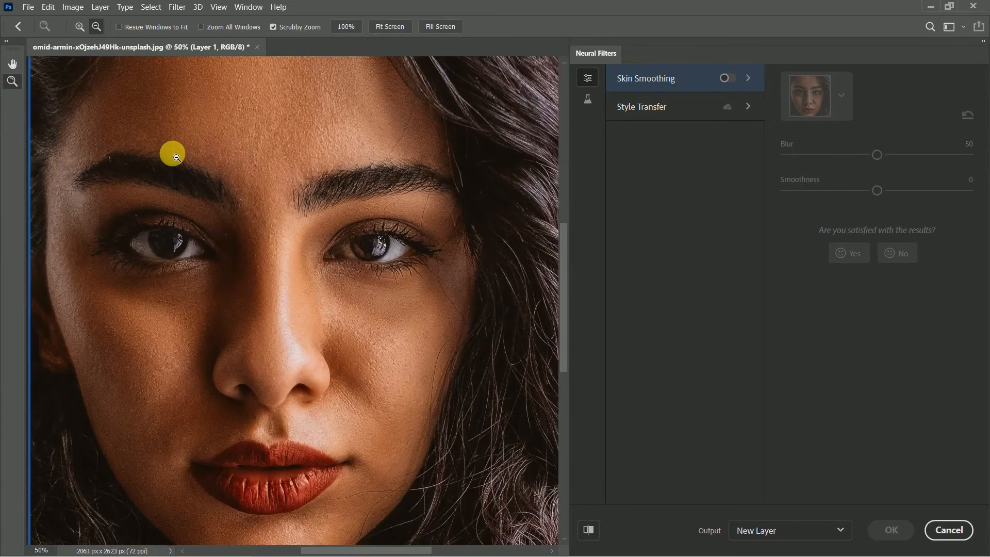
pyautogui.click(173, 155)
pyautogui.click(12, 63)
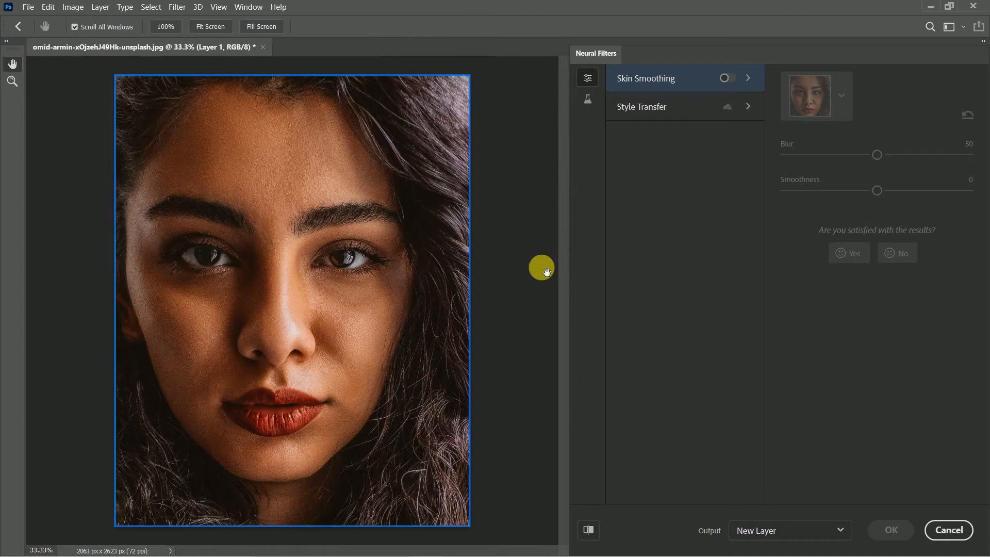
# Step: Apply the Skin Smoothing neural filter to the portrait with Blur 75 and Smoothness 20, output to a new layer
pyautogui.click(728, 80)
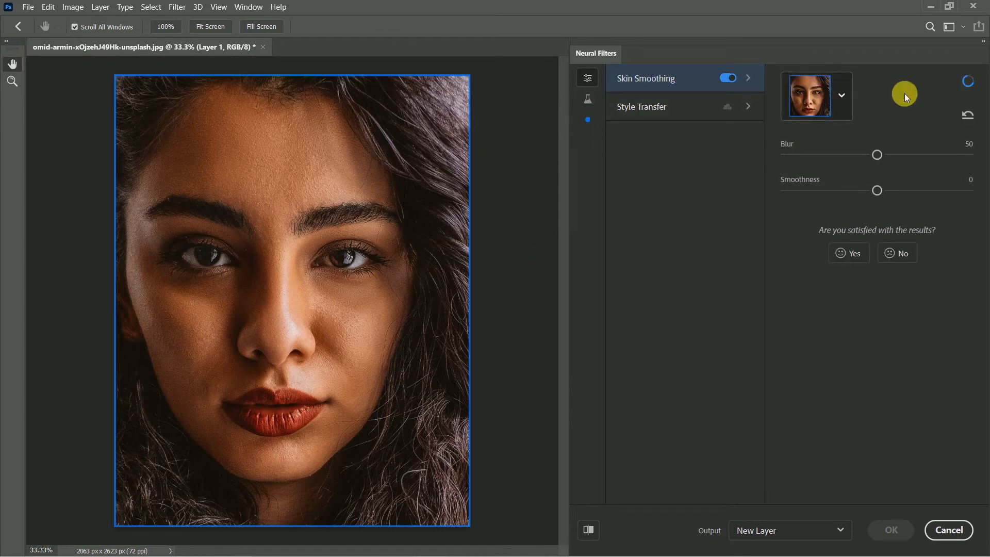
pyautogui.moveTo(877, 155); pyautogui.dragTo(925, 155)
pyautogui.moveTo(877, 190); pyautogui.dragTo(915, 190)
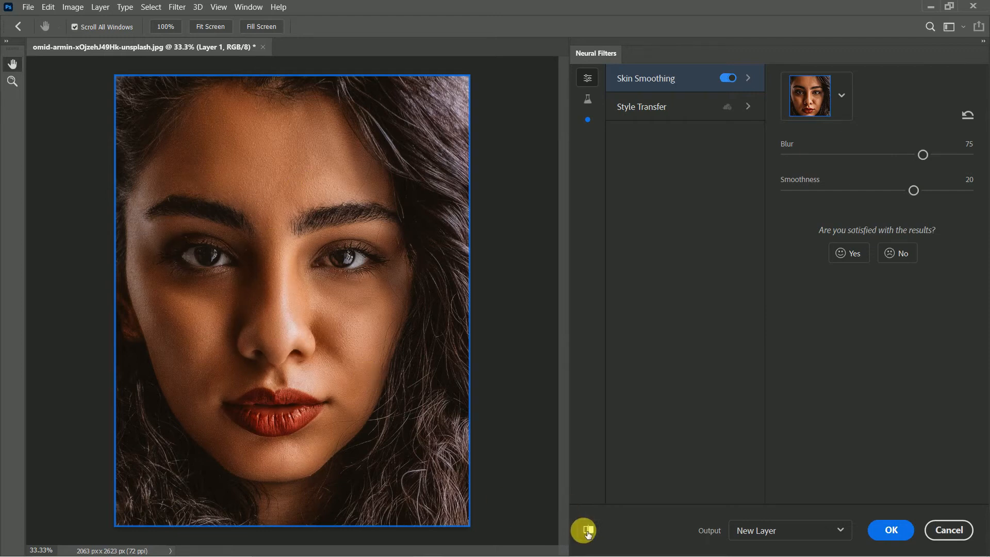
pyautogui.click(891, 530)
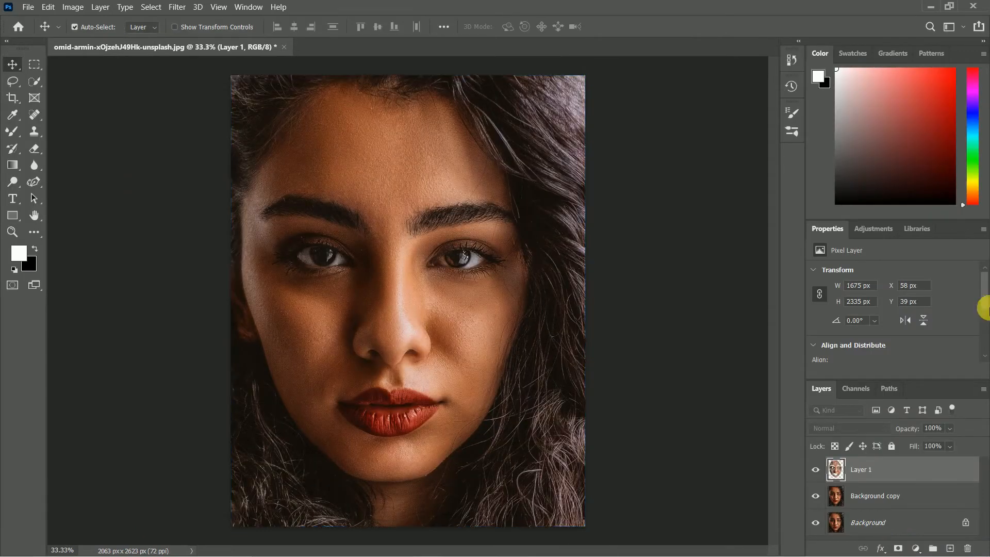
# Step: Toggle the visibility of Layer 1 to compare the portrait's skin with and without smoothing
pyautogui.click(816, 470)
pyautogui.click(817, 469)
pyautogui.click(817, 469)
pyautogui.click(817, 470)
pyautogui.click(817, 470)
pyautogui.click(817, 469)
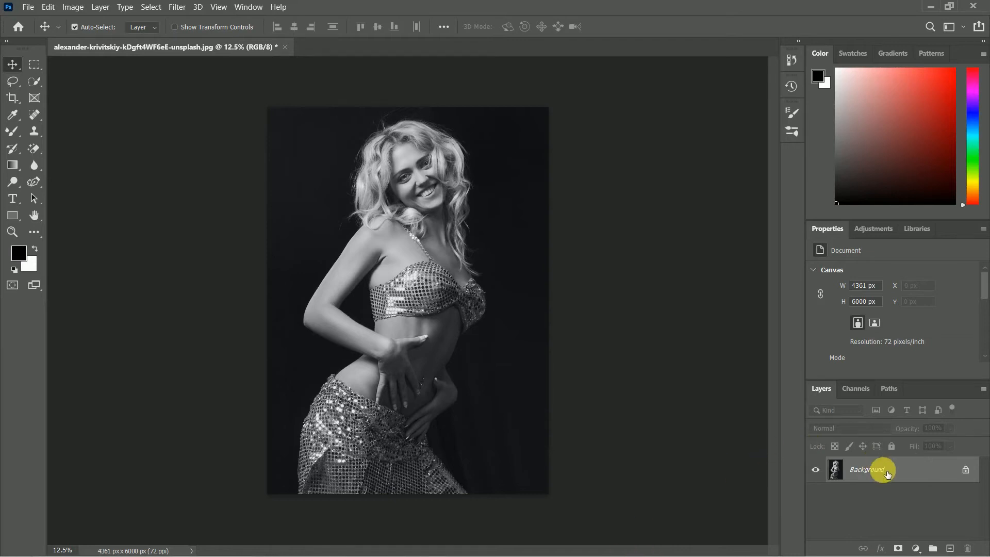
# Step: Duplicate the Background layer of the black-and-white photo of the woman in the sequined outfit
pyautogui.rightClick(886, 473)
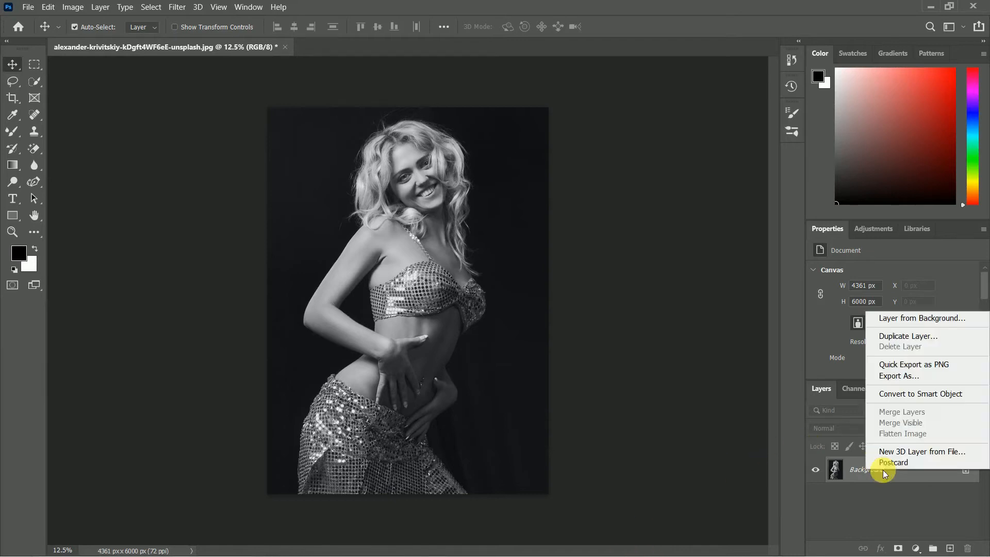
pyautogui.click(908, 336)
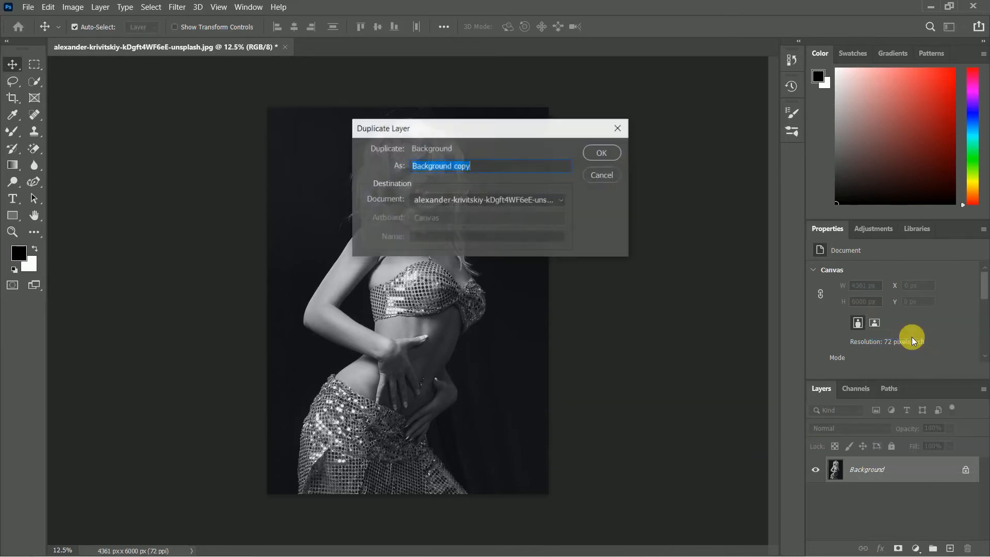
pyautogui.click(602, 153)
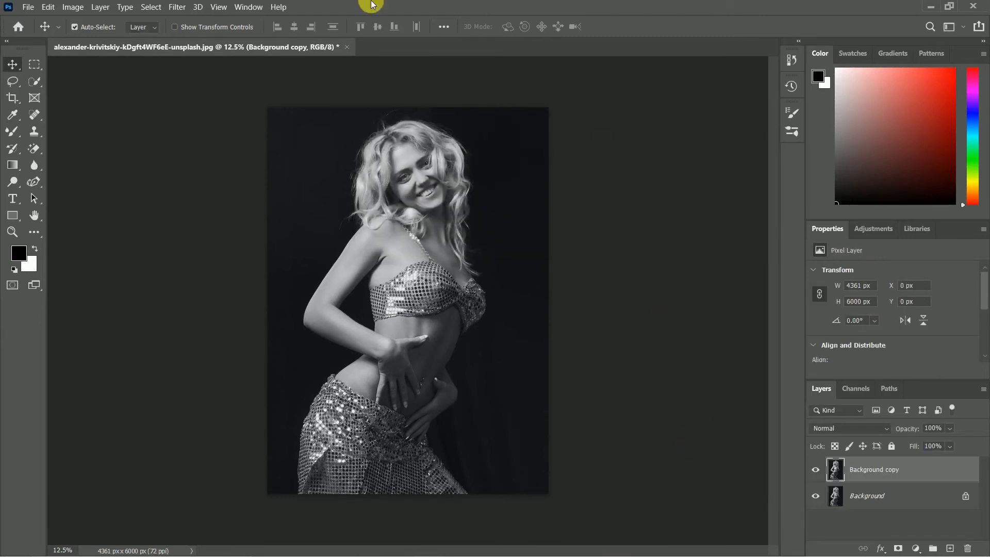
# Step: Apply the beta Colorize neural filter to the black-and-white photo's Background copy, output to a new layer
pyautogui.click(181, 11)
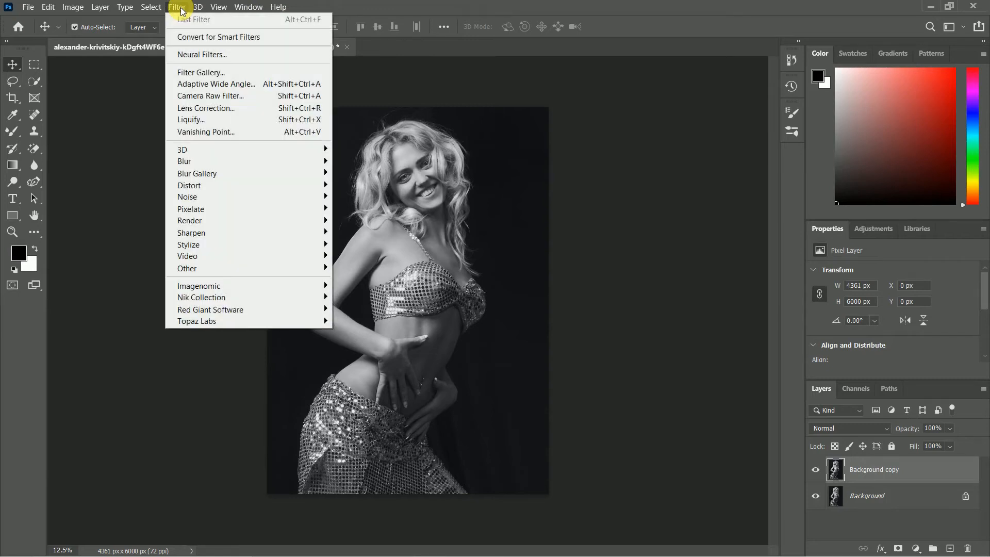
pyautogui.click(189, 55)
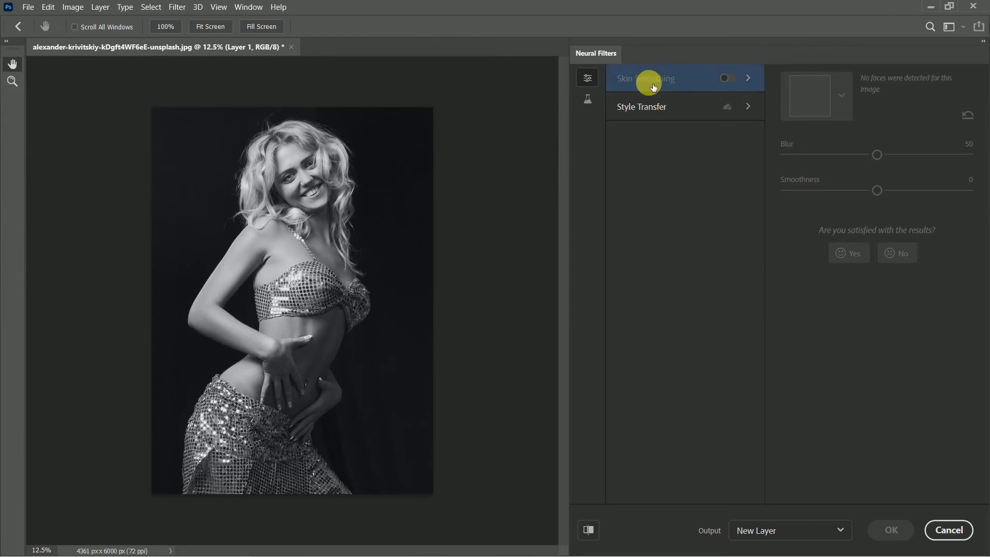
pyautogui.click(588, 102)
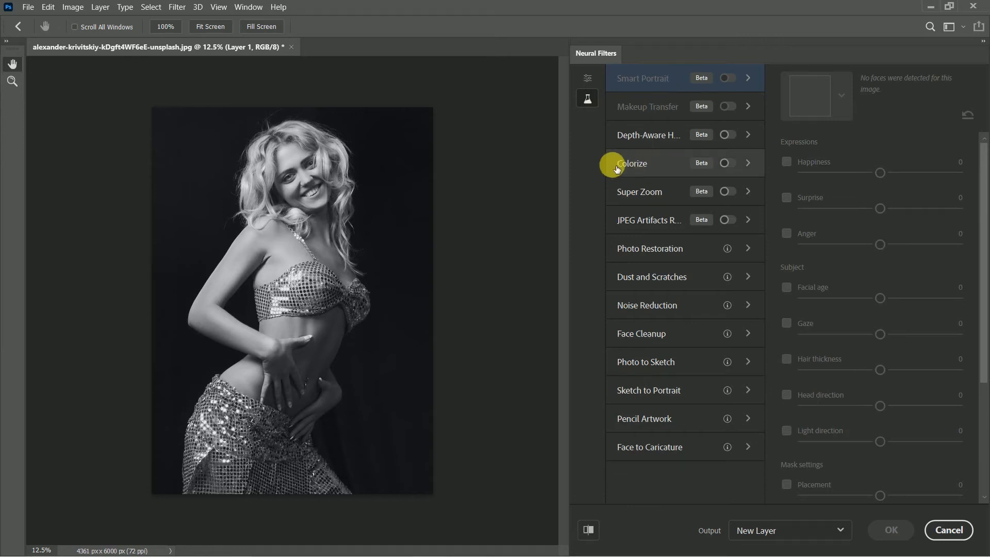
pyautogui.click(726, 164)
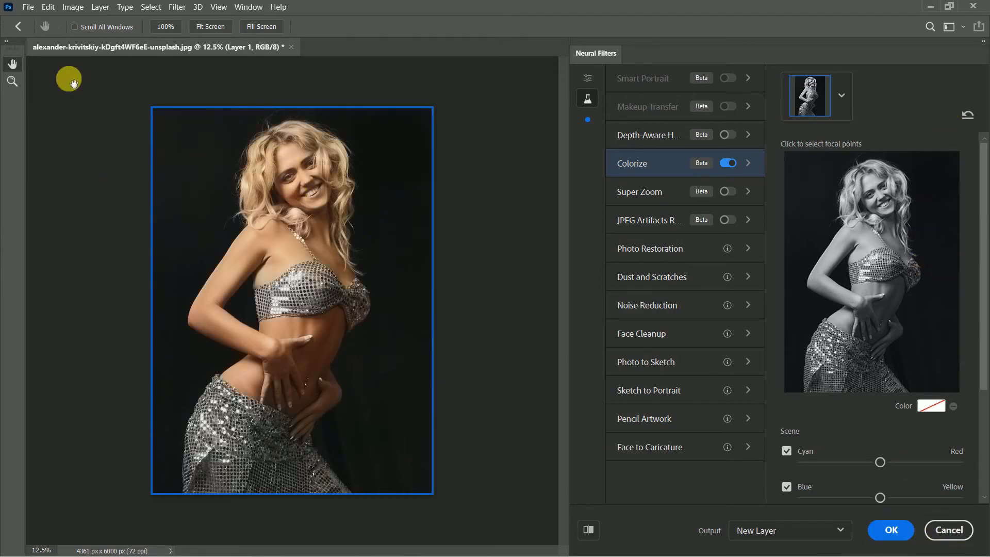
pyautogui.click(12, 81)
pyautogui.click(260, 227)
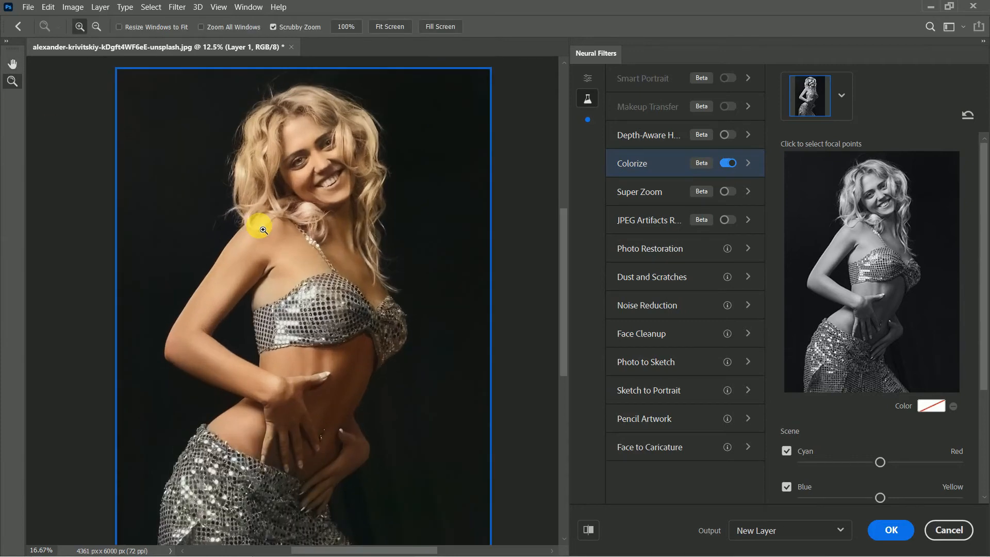
pyautogui.click(891, 531)
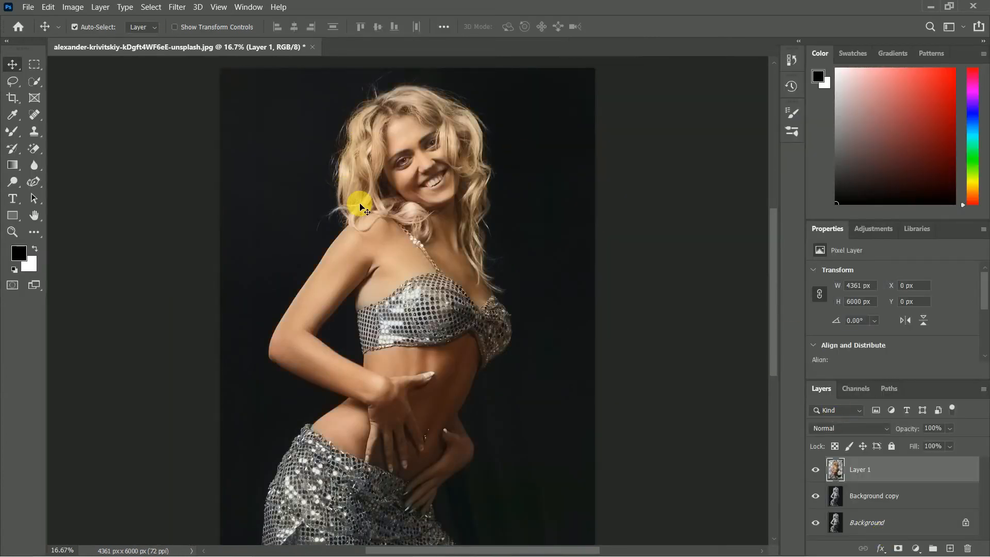
# Step: Examine the colorized hair, skin, hands and sequined outfit up close, then fit the whole photo in the view
pyautogui.click(13, 232)
pyautogui.click(429, 223)
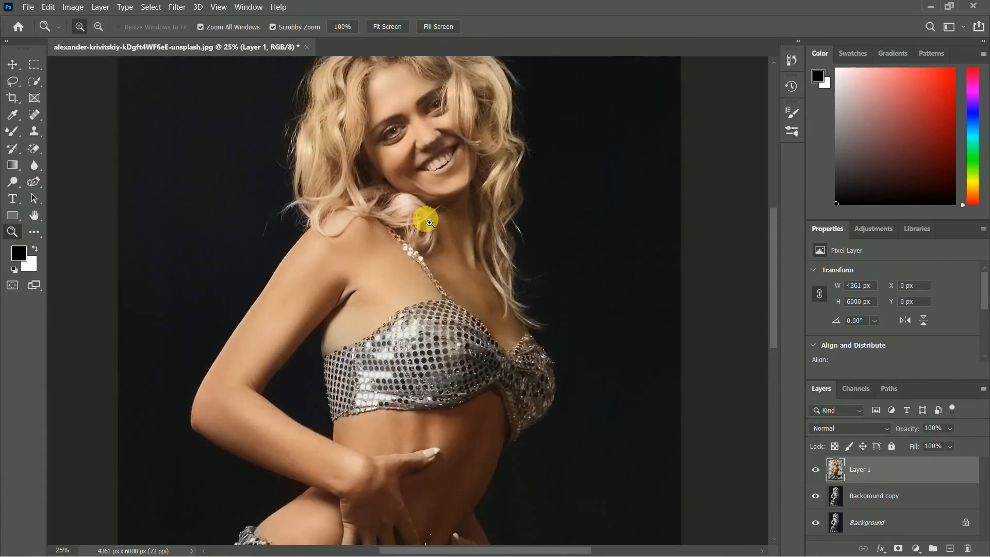
pyautogui.click(429, 223)
pyautogui.click(422, 221)
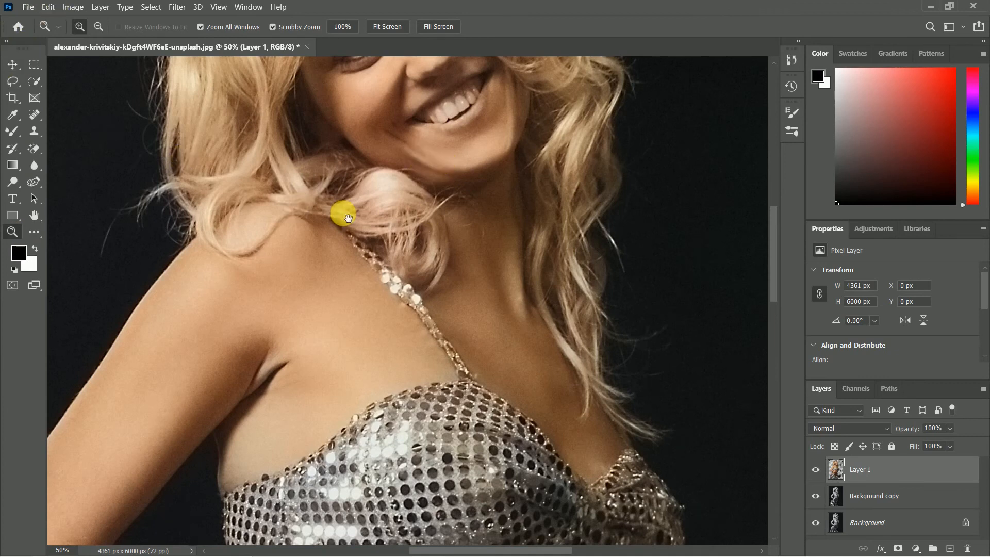
pyautogui.moveTo(460, 243); pyautogui.dragTo(434, 92)
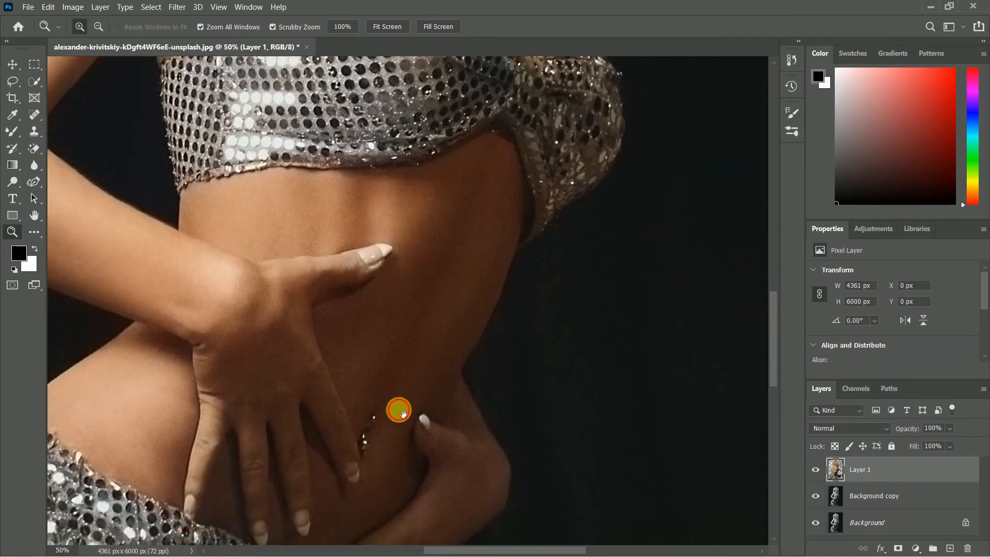
pyautogui.moveTo(400, 409); pyautogui.dragTo(532, 263)
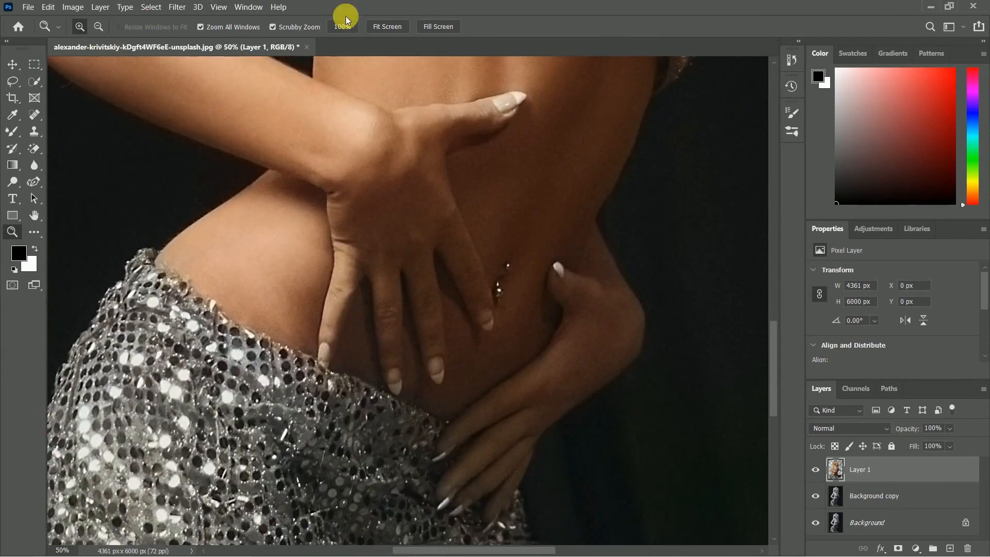
pyautogui.click(387, 26)
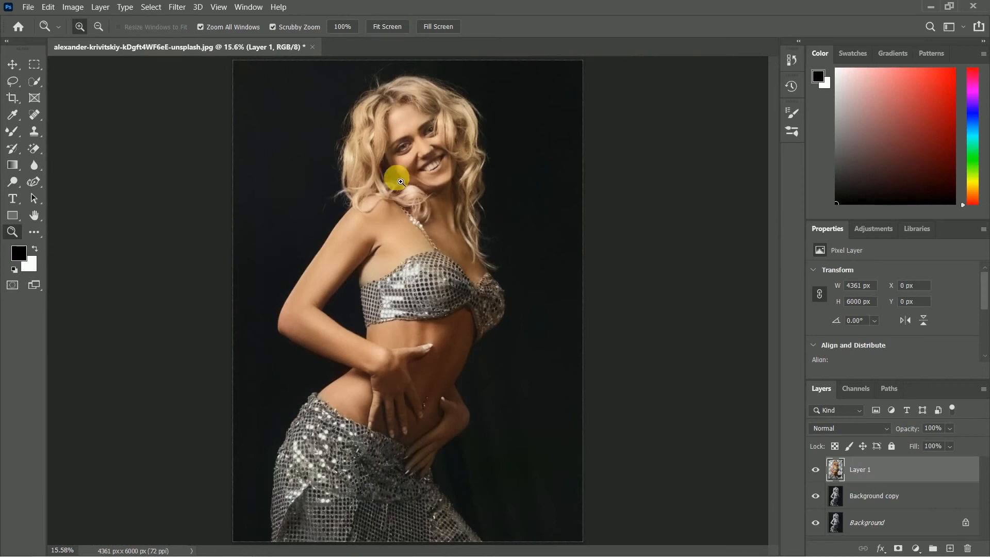
# Step: Toggle the visibility of Layer 1 to compare the colorized photo with the black-and-white original
pyautogui.click(12, 64)
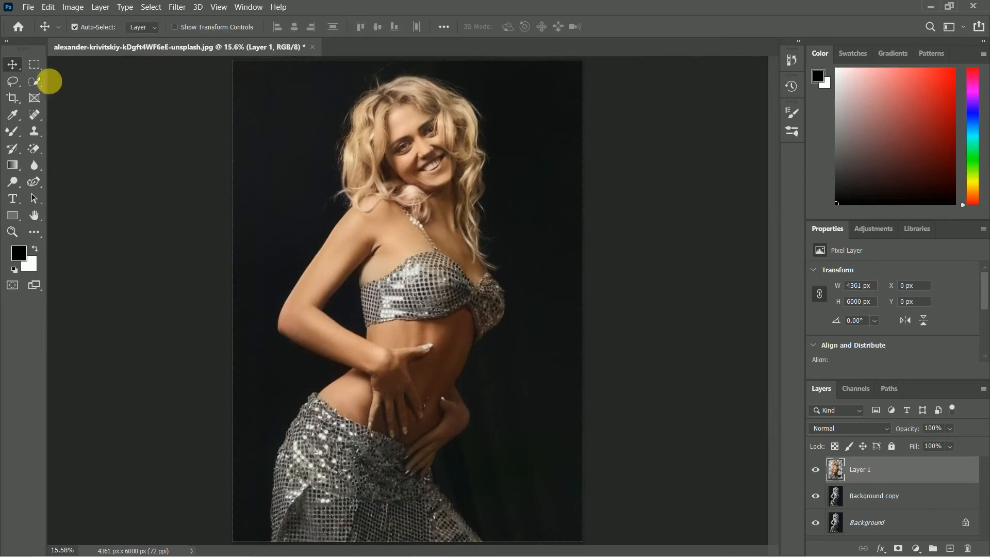
pyautogui.click(820, 472)
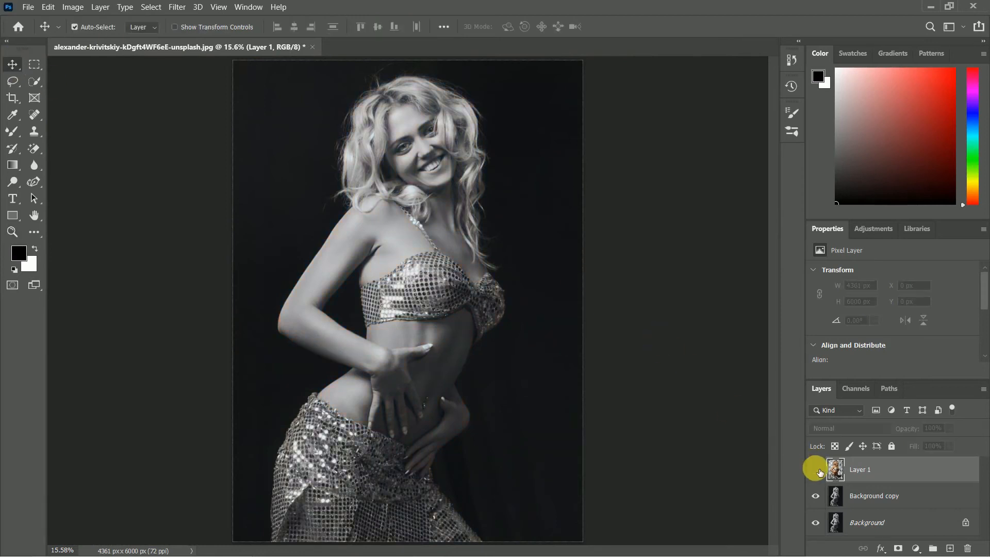
pyautogui.click(820, 472)
pyautogui.click(820, 472)
pyautogui.click(820, 472)
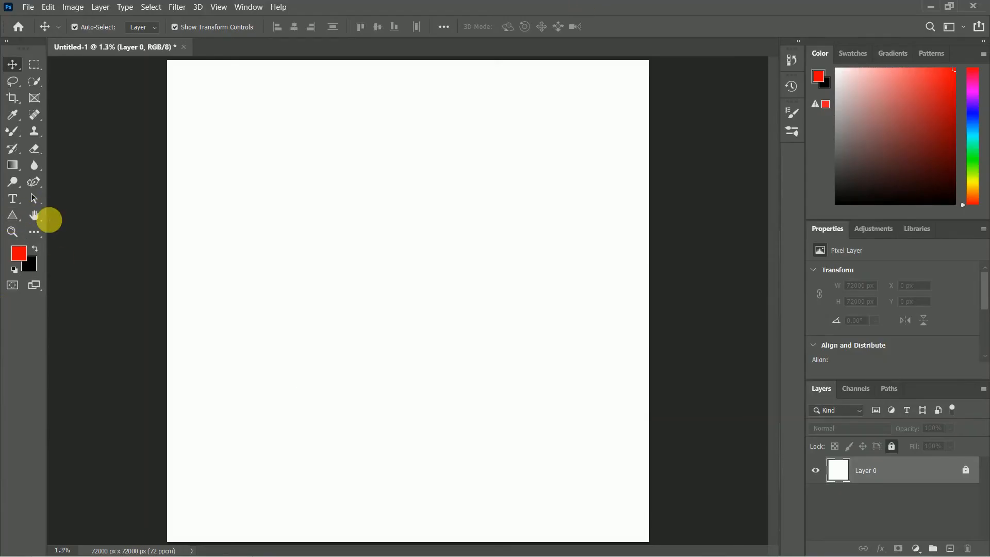
# Step: Draw a red rectangle about 40000 × 35500 px in the middle of the white canvas and round all four of its corners
pyautogui.click(21, 224)
pyautogui.click(67, 192)
pyautogui.moveTo(281, 172); pyautogui.dragTo(553, 414)
pyautogui.press('super+space')
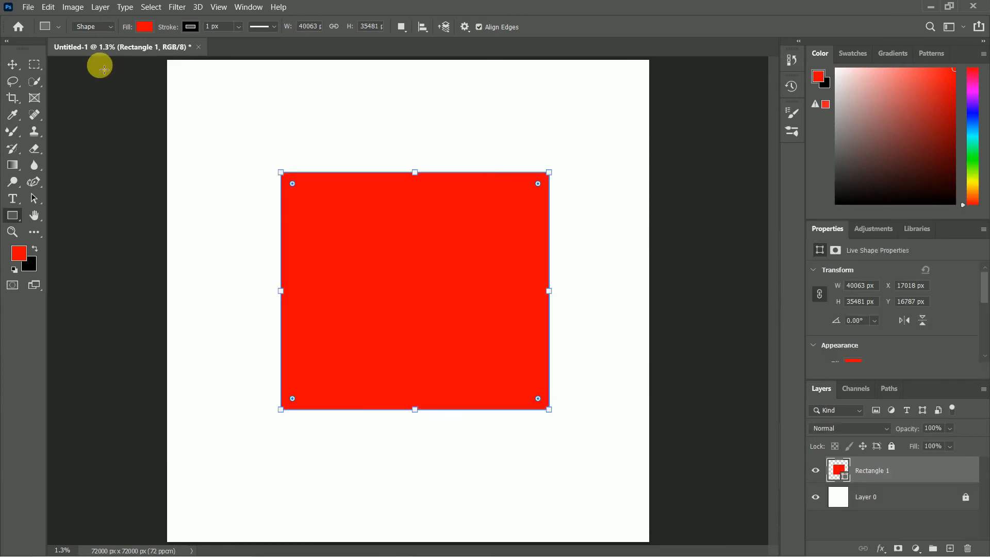
pyautogui.moveTo(292, 184); pyautogui.dragTo(305, 212)
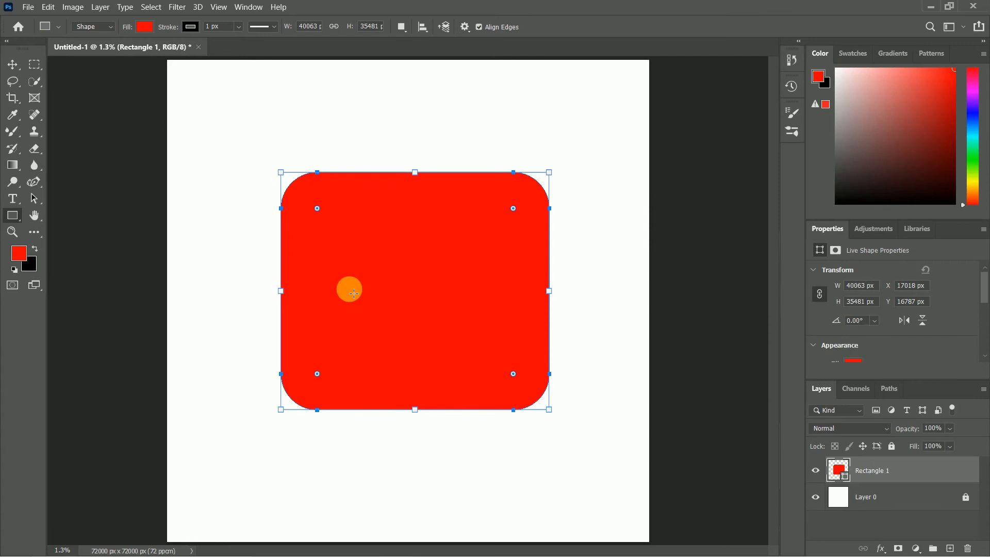
# Step: Switch to the Triangle tool, try a white fill on the rounded rectangle and restore its red fill
pyautogui.click(11, 64)
pyautogui.moveTo(14, 227); pyautogui.dragTo(53, 243)
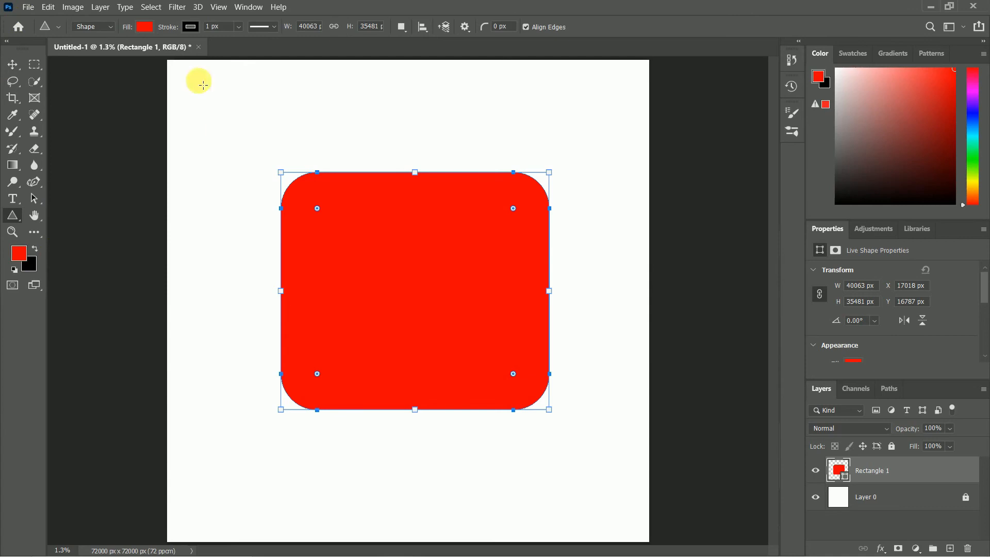
pyautogui.click(145, 26)
pyautogui.click(249, 168)
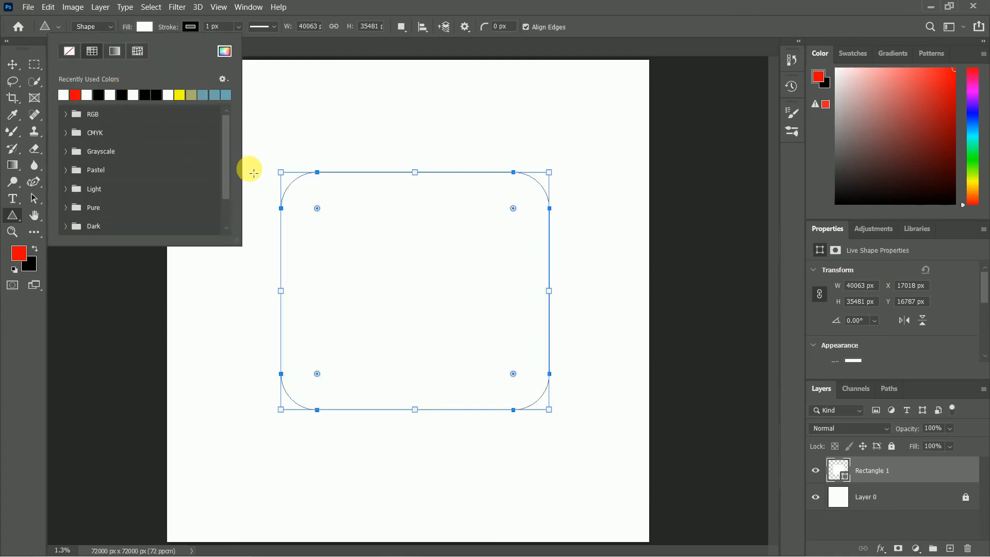
pyautogui.click(76, 95)
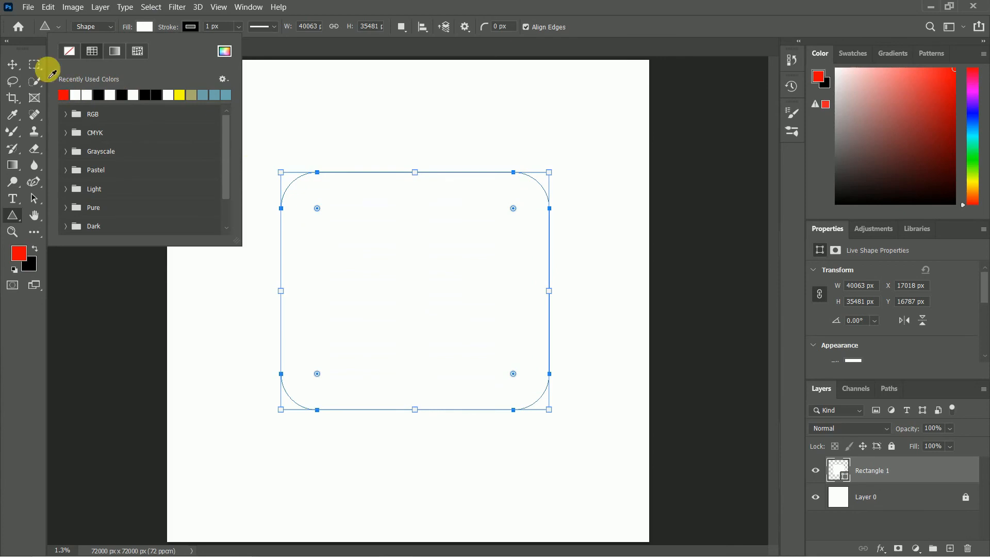
pyautogui.click(13, 64)
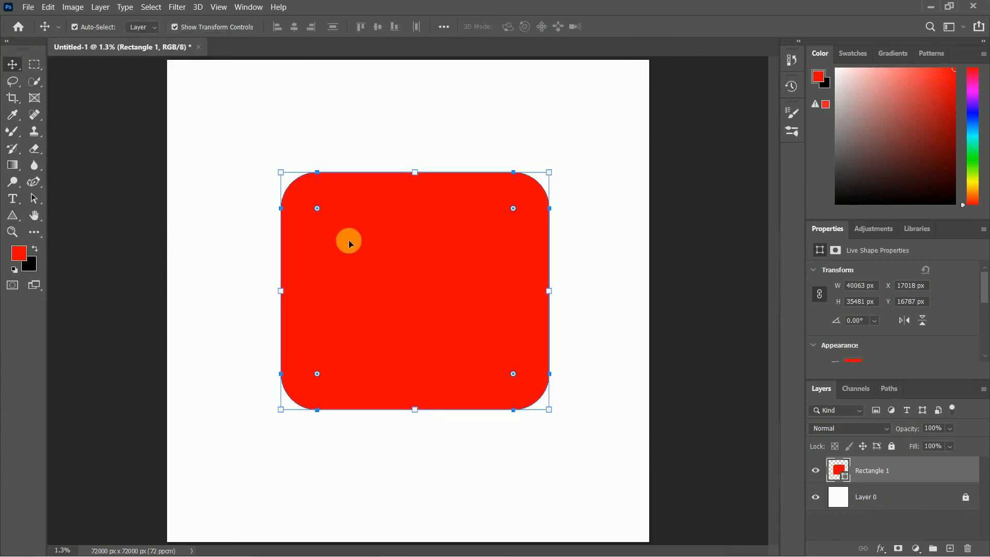
# Step: Draw a triangle about 17700 × 16100 px inside the red rectangle and fill it with white
pyautogui.click(13, 215)
pyautogui.moveTo(330, 267); pyautogui.dragTo(454, 345)
pyautogui.moveTo(448, 374); pyautogui.dragTo(444, 371)
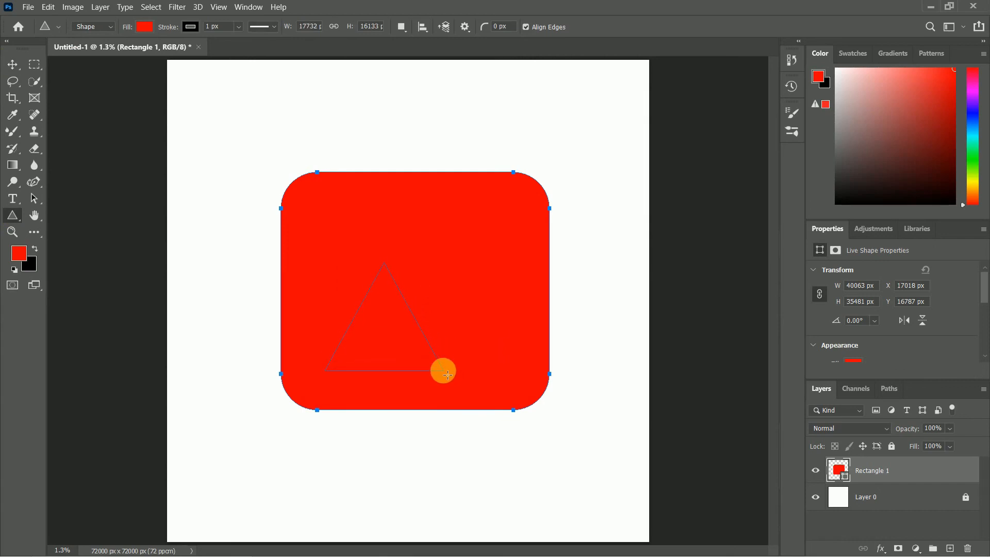
pyautogui.click(145, 26)
pyautogui.click(86, 96)
# Step: Round all corners of the white triangle
pyautogui.click(13, 65)
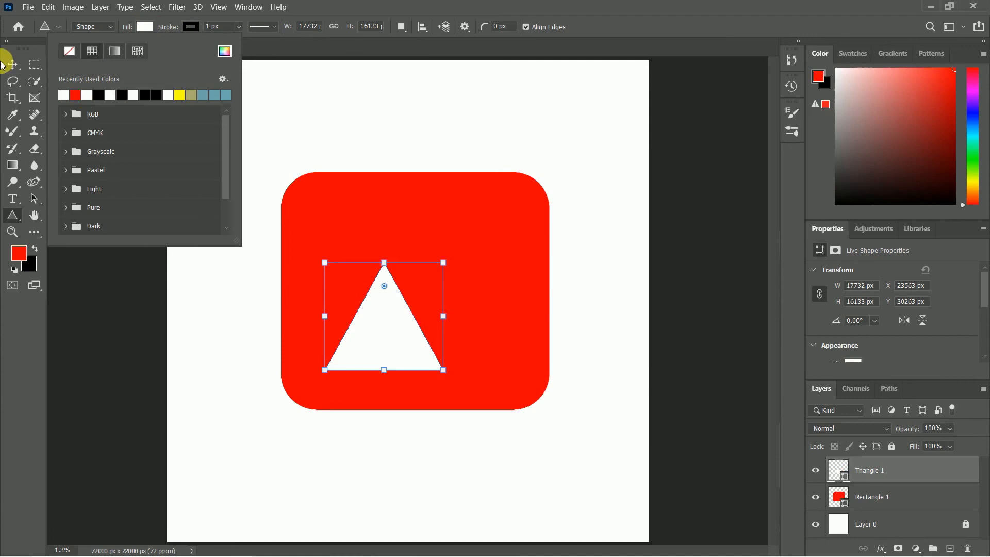
pyautogui.click(385, 285)
pyautogui.moveTo(386, 295); pyautogui.dragTo(387, 283)
# Step: Rotate the white triangle about 90° clockwise and enlarge it to about 140% near the middle of the red rectangle
pyautogui.moveTo(399, 339); pyautogui.dragTo(430, 295)
pyautogui.moveTo(475, 225); pyautogui.dragTo(508, 378)
pyautogui.moveTo(460, 332); pyautogui.dragTo(495, 367)
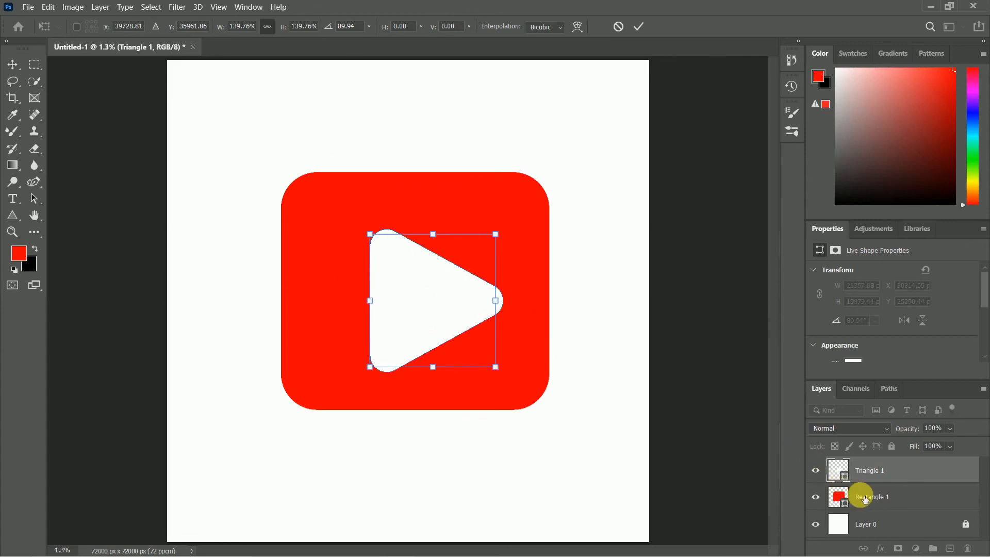
pyautogui.click(638, 26)
# Step: Align the triangle and the red rectangle on their horizontal and vertical centers, and deselect both
pyautogui.moveTo(608, 154); pyautogui.dragTo(401, 396)
pyautogui.click(294, 27)
pyautogui.click(387, 27)
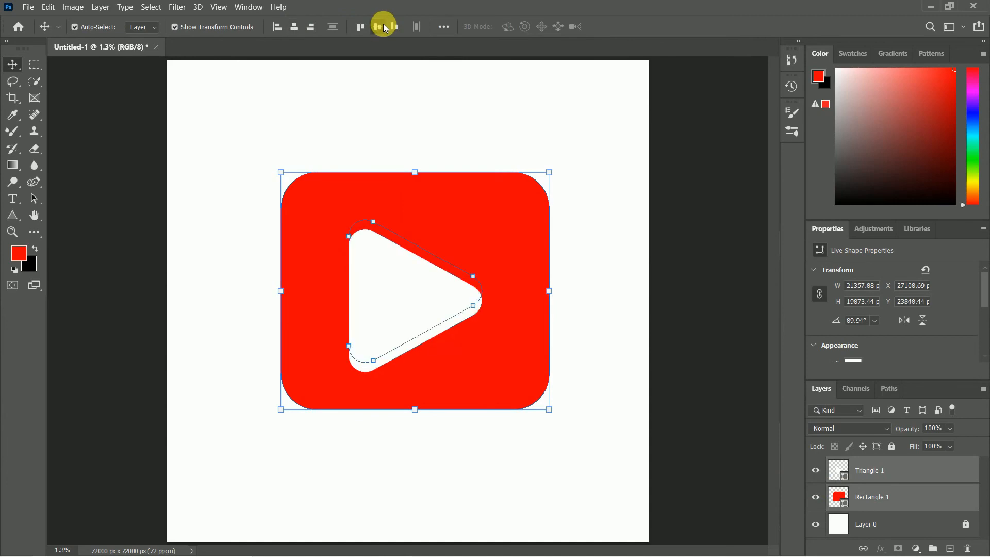
pyautogui.click(456, 109)
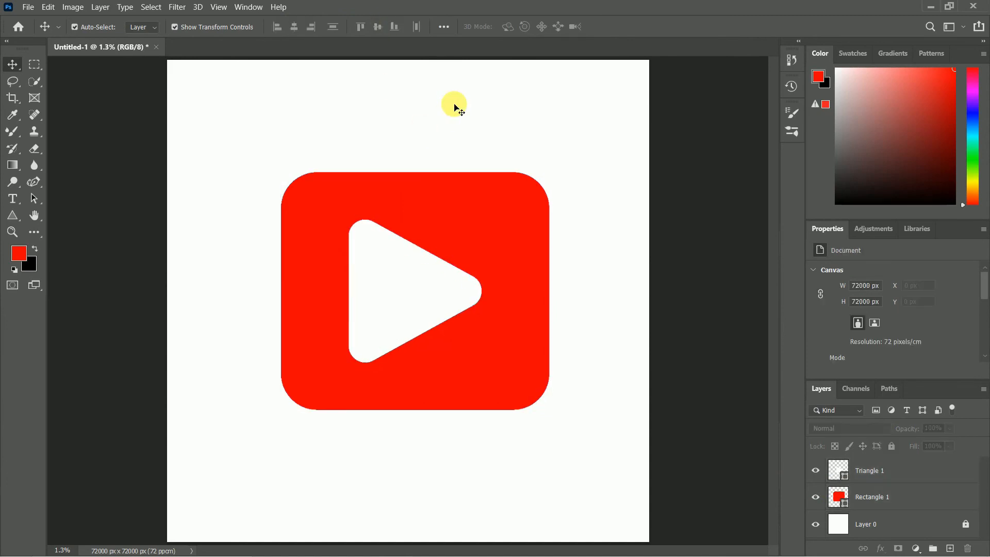